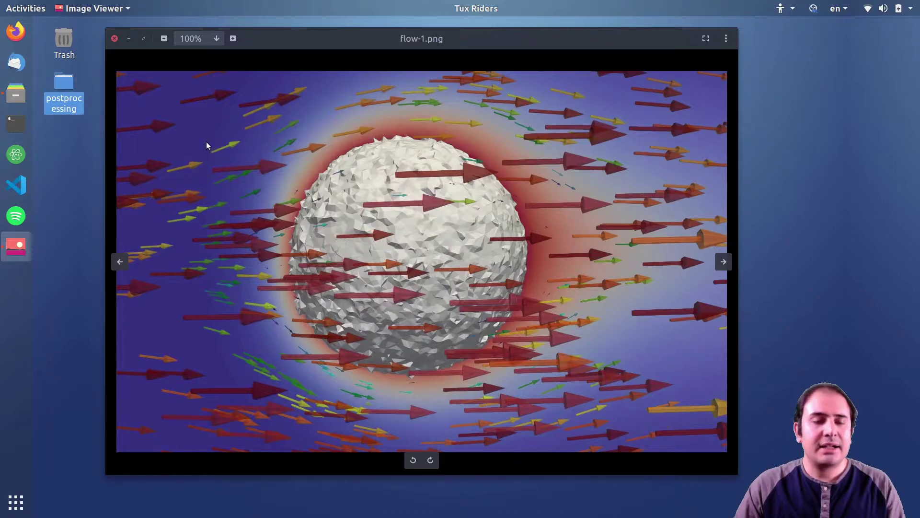
Close flow-1.png, view the streamline image flow-2.png from the fluid_flow_convection folder, and close it.
{"action": "left_click", "coordinate": [117, 41]}
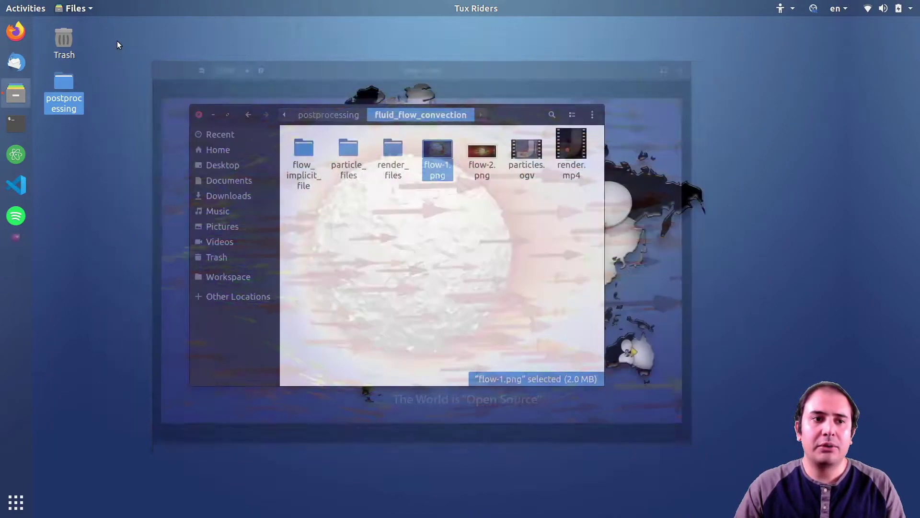
{"action": "double_click", "coordinate": [482, 158]}
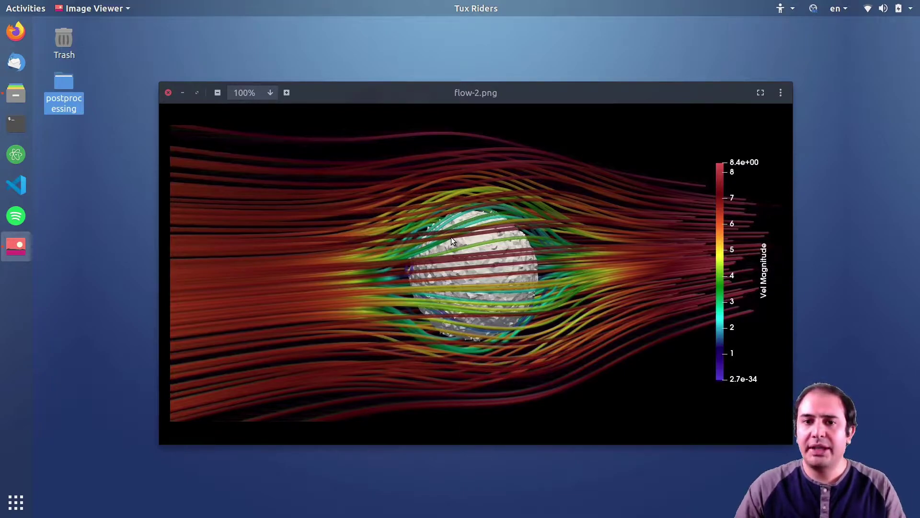
{"action": "left_click_drag", "start_coordinate": [393, 94], "coordinate": [379, 71]}
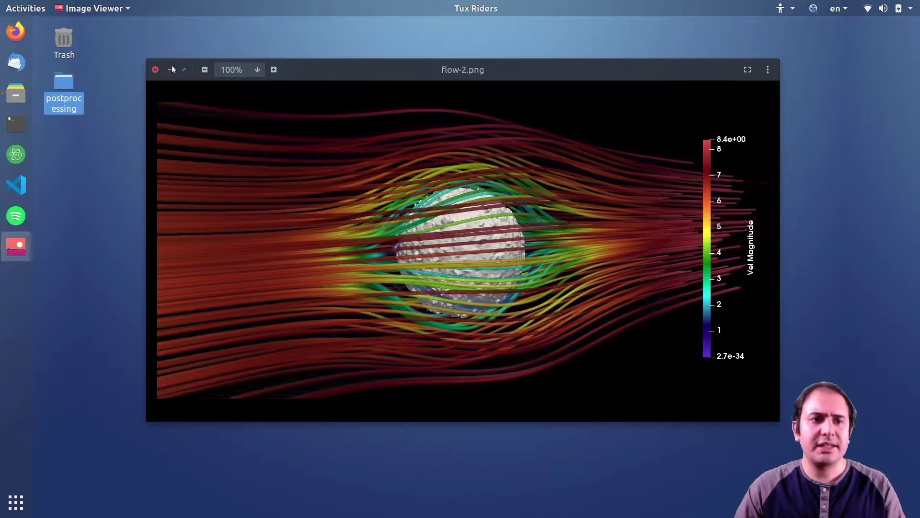
{"action": "left_click", "coordinate": [155, 70]}
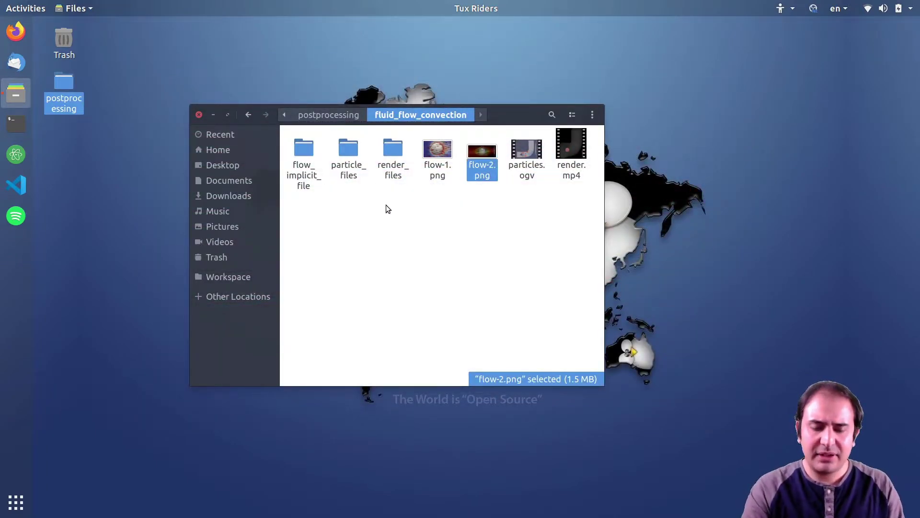
Launch ParaView from a new terminal with the command paraview.
{"action": "key", "text": "ctrl+alt+t"}
{"action": "type", "text": "paraview"}
{"action": "key", "text": "Return"}
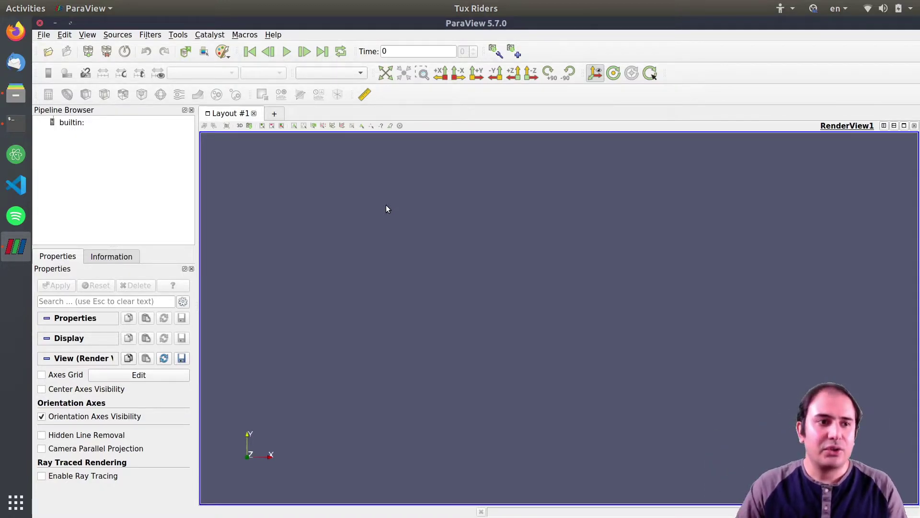
Start opening a data file and browse to the fluid_flow_convection folder inside Desktop/postprocessing.
{"action": "left_click", "coordinate": [48, 51]}
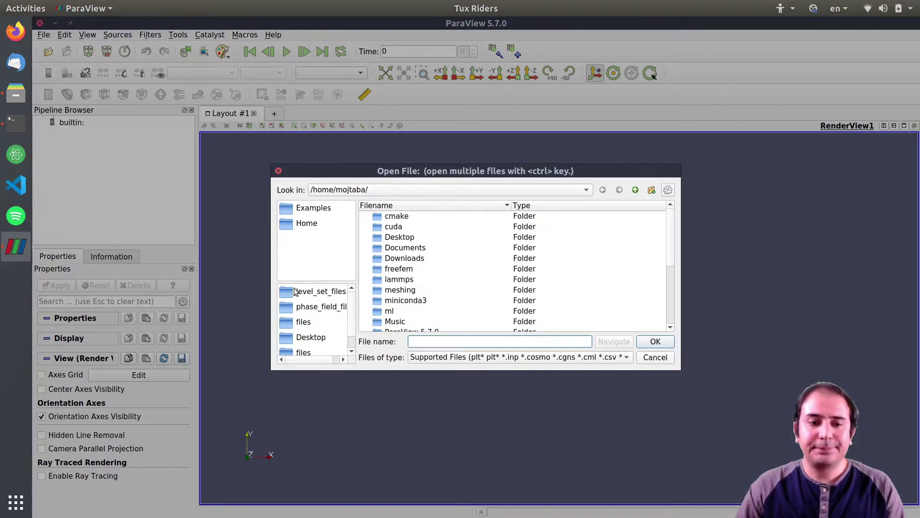
{"action": "left_click", "coordinate": [314, 322]}
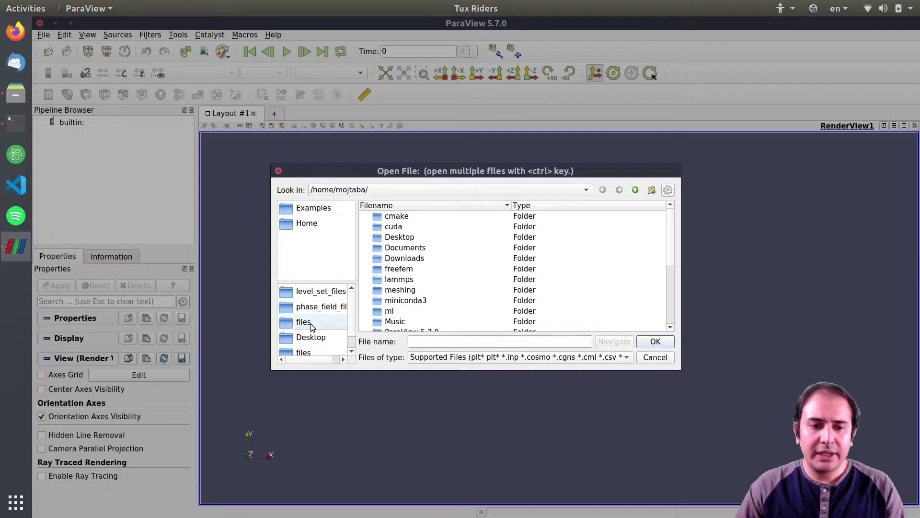
{"action": "left_click", "coordinate": [635, 190]}
{"action": "left_click", "coordinate": [635, 190]}
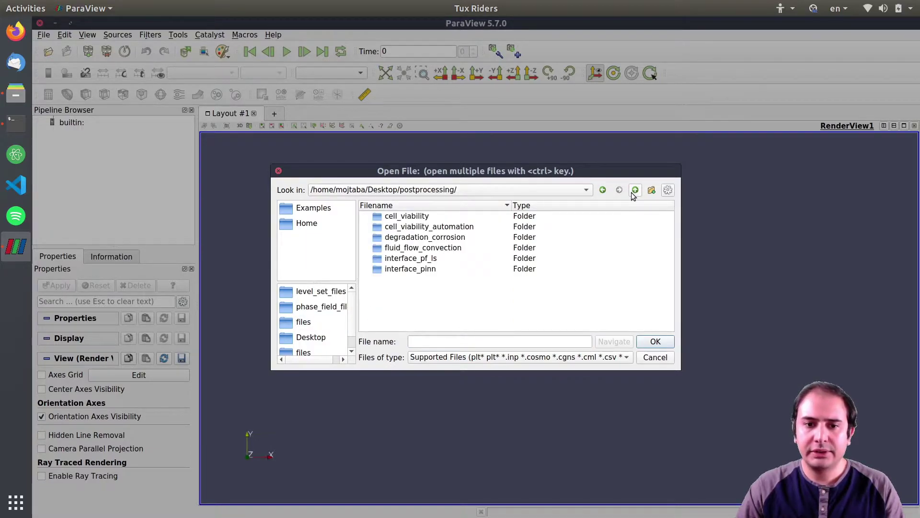
{"action": "double_click", "coordinate": [416, 248]}
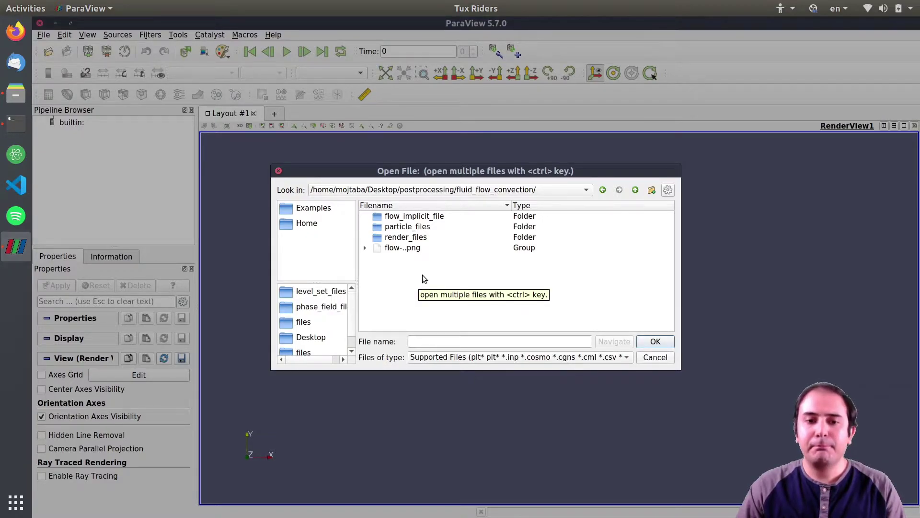
Switch to Files and select the two target images, flow-1.png and flow-2.png.
{"action": "left_click", "coordinate": [18, 95]}
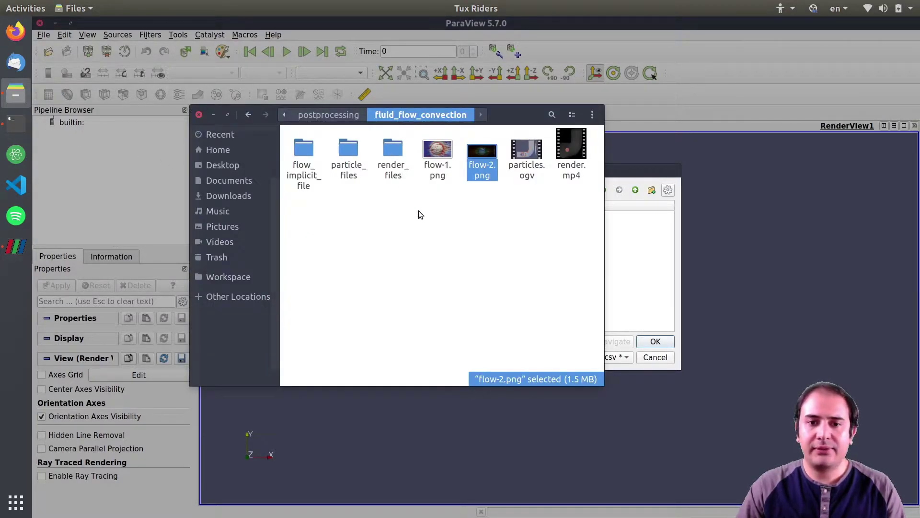
{"action": "left_click_drag", "start_coordinate": [416, 214], "coordinate": [478, 171]}
{"action": "left_click", "coordinate": [475, 207]}
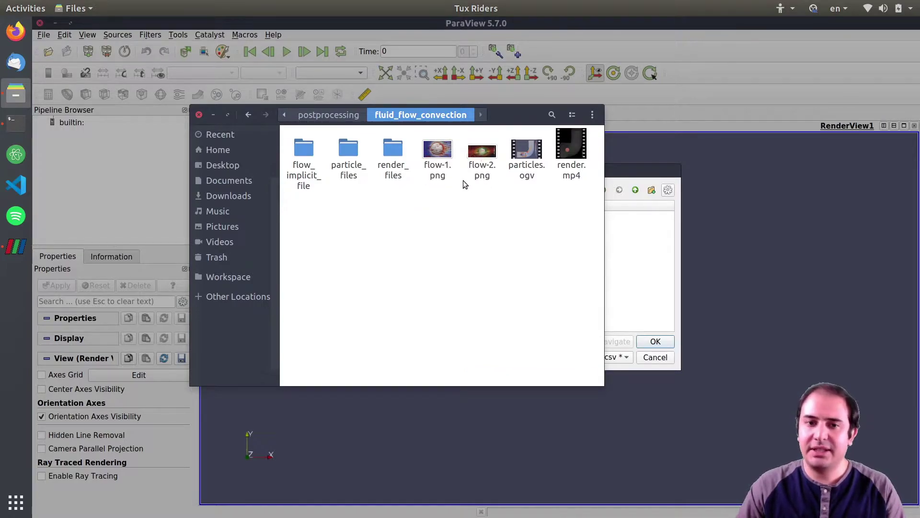
{"action": "left_click", "coordinate": [439, 171]}
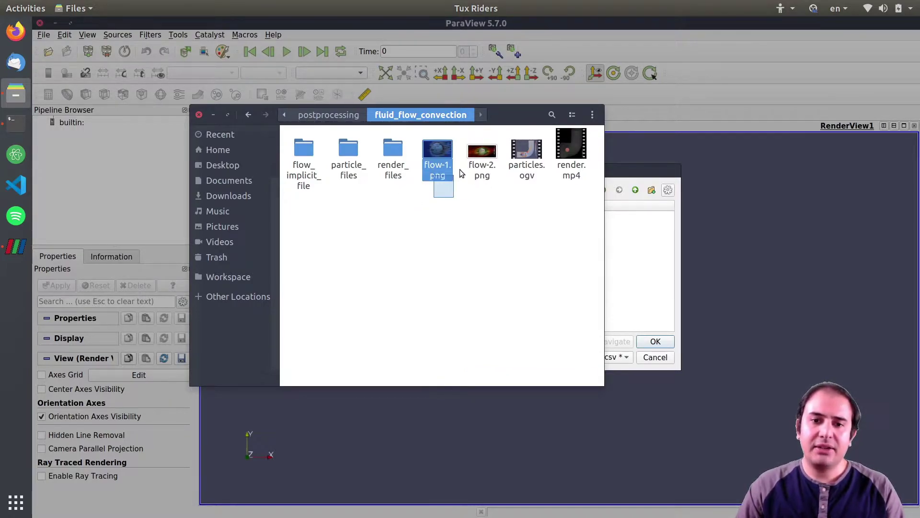
{"action": "left_click_drag", "start_coordinate": [459, 173], "coordinate": [479, 173]}
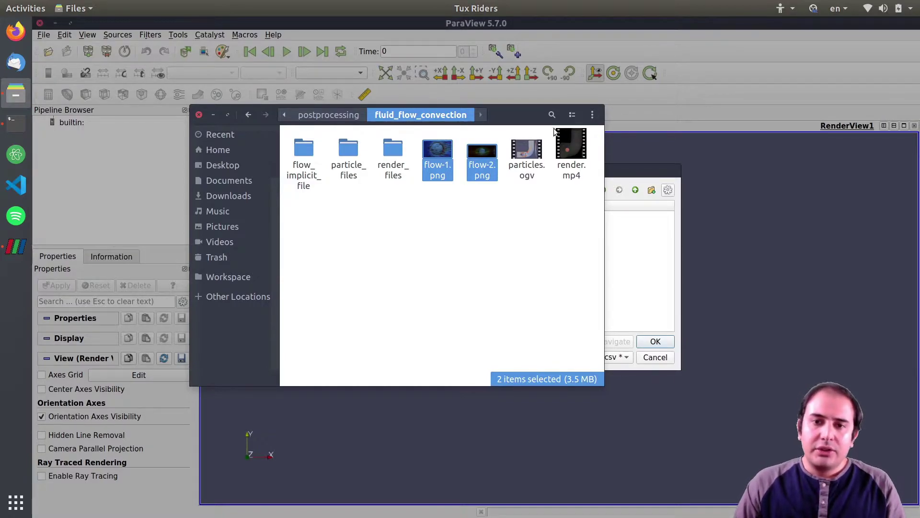
Switch back to ParaView and browse into the flow_implicit_file folder, expanding its output_170_0003 .vtu group.
{"action": "left_click", "coordinate": [632, 164]}
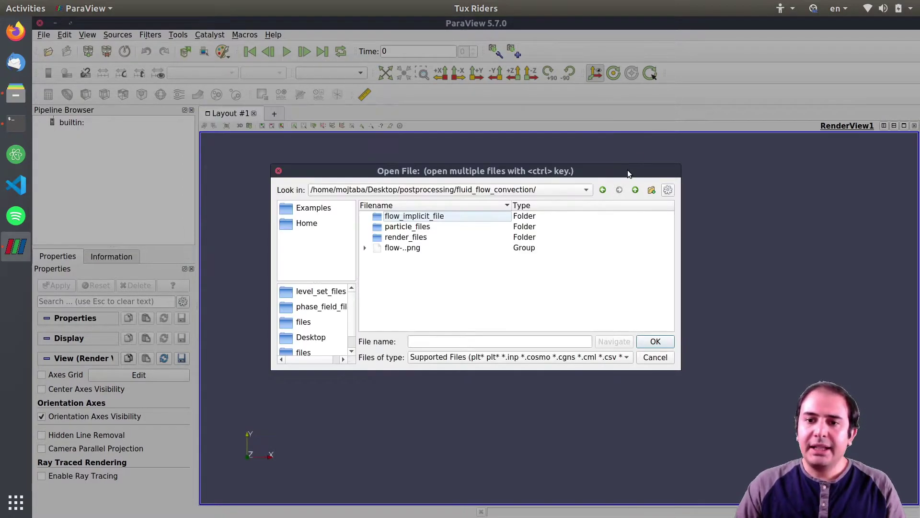
{"action": "double_click", "coordinate": [416, 219]}
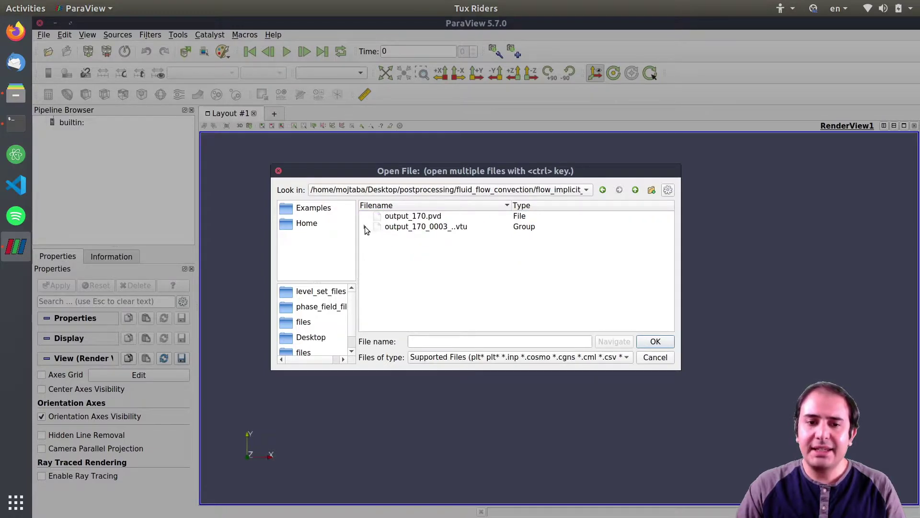
{"action": "left_click", "coordinate": [365, 227]}
Switch to Files and inspect the contents of the flow_implicit_file folder, selecting output_170.pvd.
{"action": "left_click", "coordinate": [15, 93]}
{"action": "left_click", "coordinate": [379, 205]}
{"action": "left_click", "coordinate": [300, 158]}
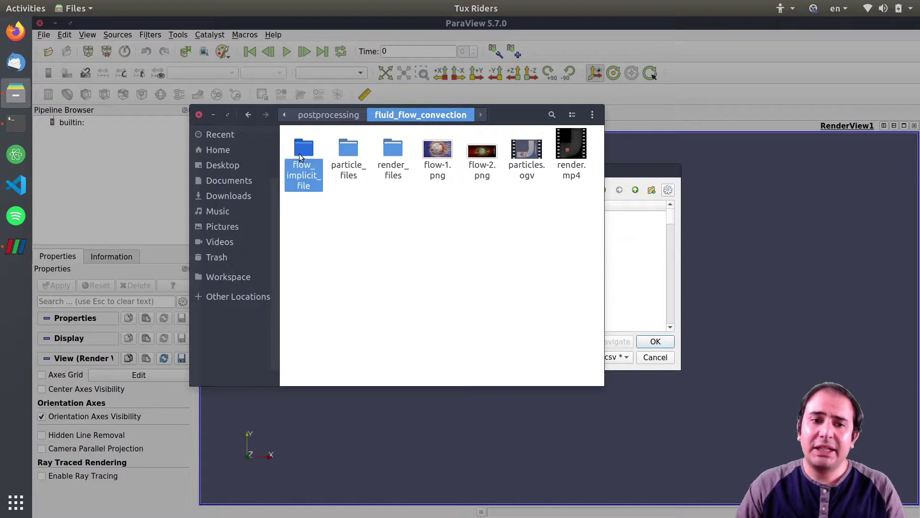
{"action": "double_click", "coordinate": [300, 157]}
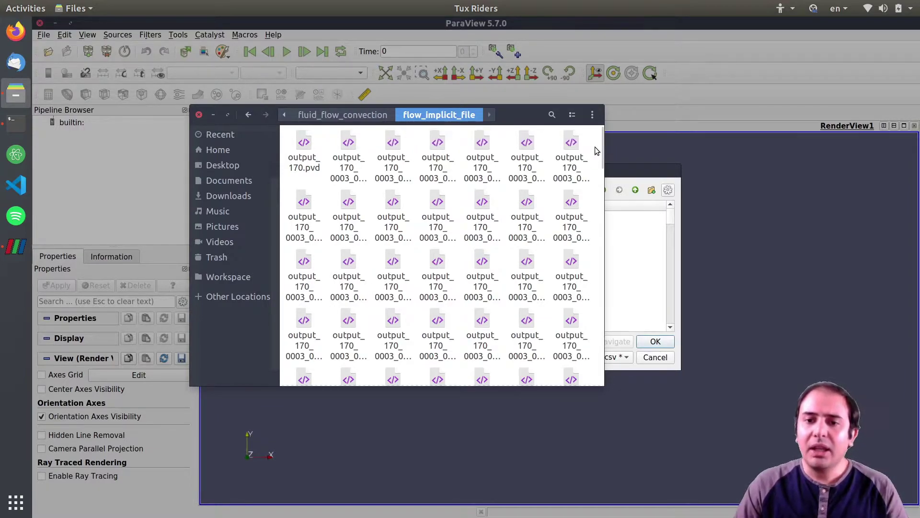
{"action": "left_click", "coordinate": [314, 156]}
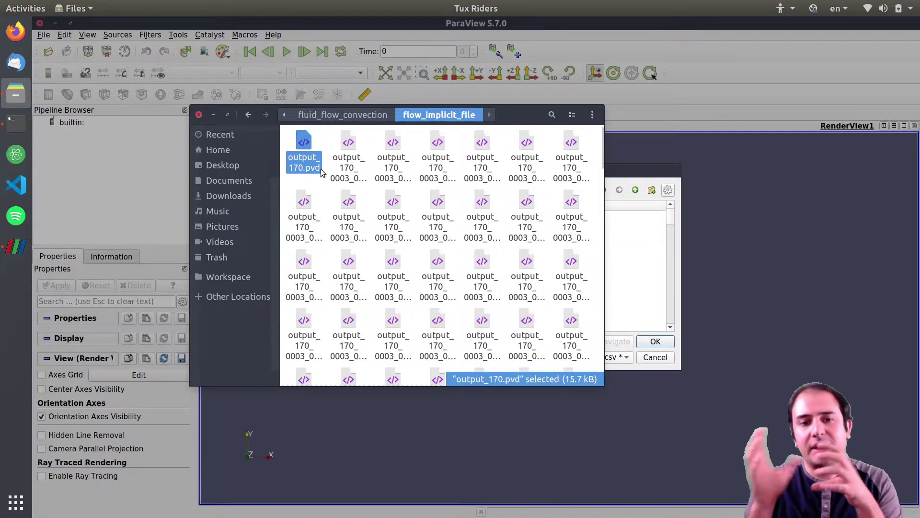
{"action": "left_click", "coordinate": [629, 180]}
{"action": "left_click", "coordinate": [651, 343]}
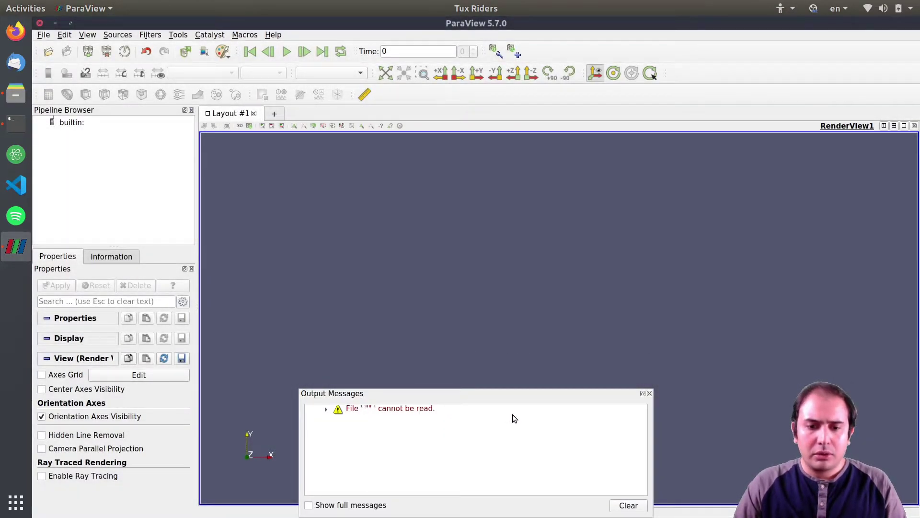
{"action": "left_click_drag", "start_coordinate": [493, 396], "coordinate": [468, 299]}
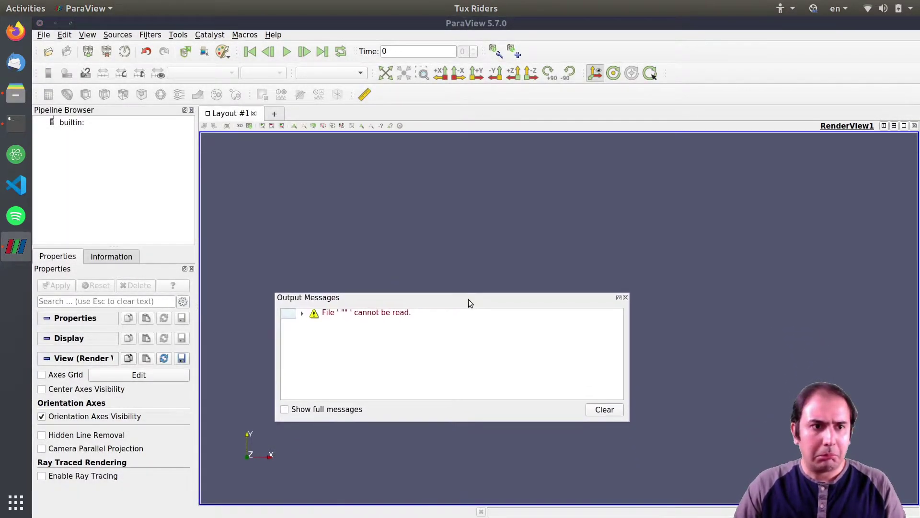
{"action": "left_click", "coordinate": [626, 298]}
Open output_170.pvd from the flow_implicit_file folder and load it with all its data arrays.
{"action": "left_click", "coordinate": [50, 50]}
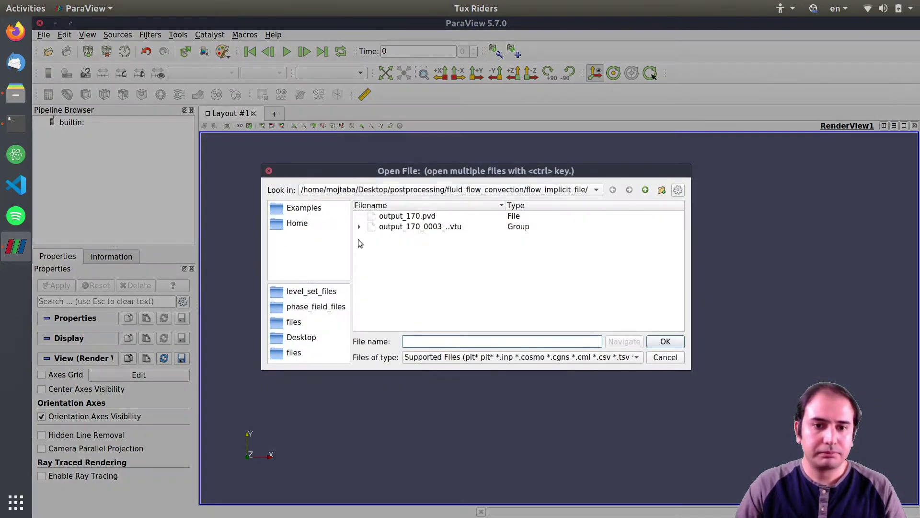
{"action": "left_click", "coordinate": [402, 217]}
{"action": "left_click", "coordinate": [665, 342]}
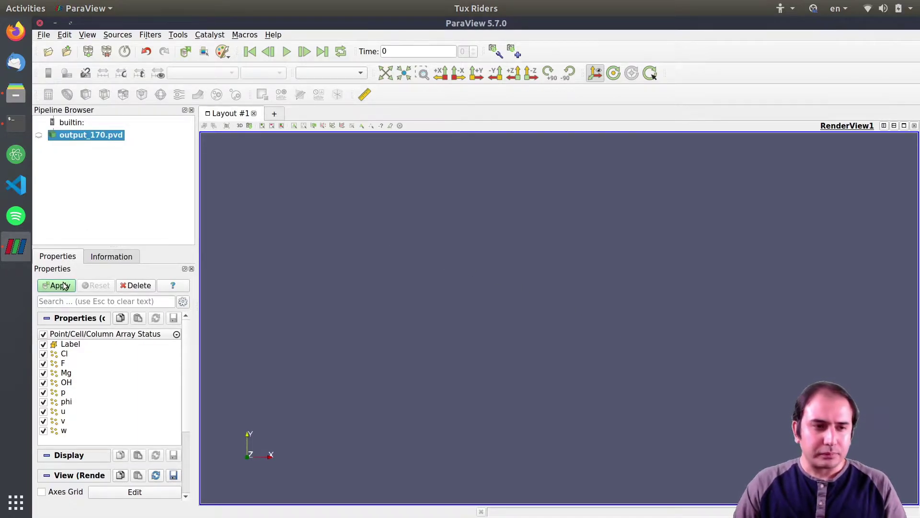
{"action": "left_click", "coordinate": [64, 286]}
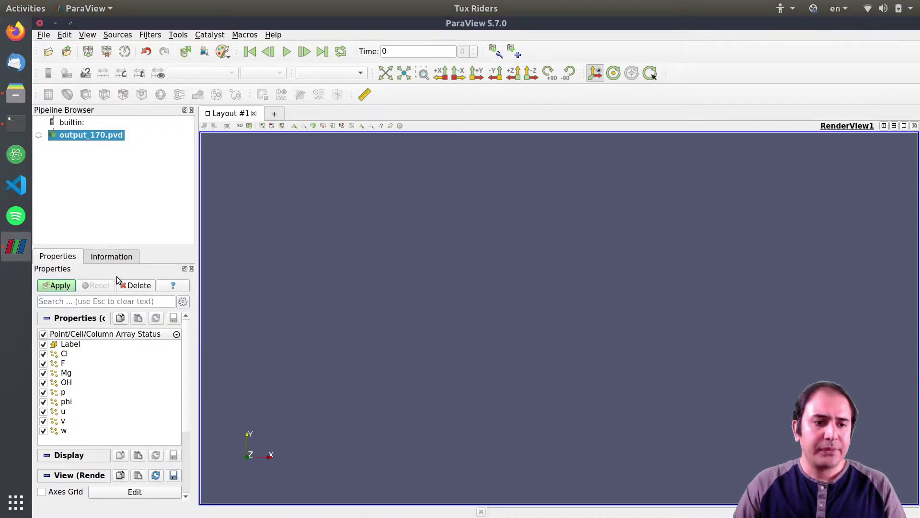
Examine the loaded dataset's geometry, its multi-block data hierarchy and the arrays available for coloring.
{"action": "left_click_drag", "start_coordinate": [403, 309], "coordinate": [425, 310]}
{"action": "left_click", "coordinate": [102, 255]}
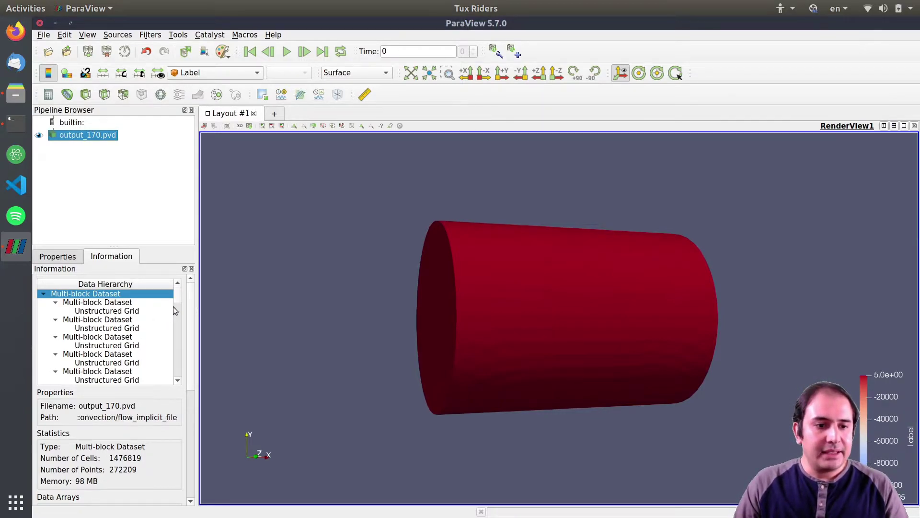
{"action": "scroll", "coordinate": [175, 302], "scroll_direction": "down", "scroll_amount": 1}
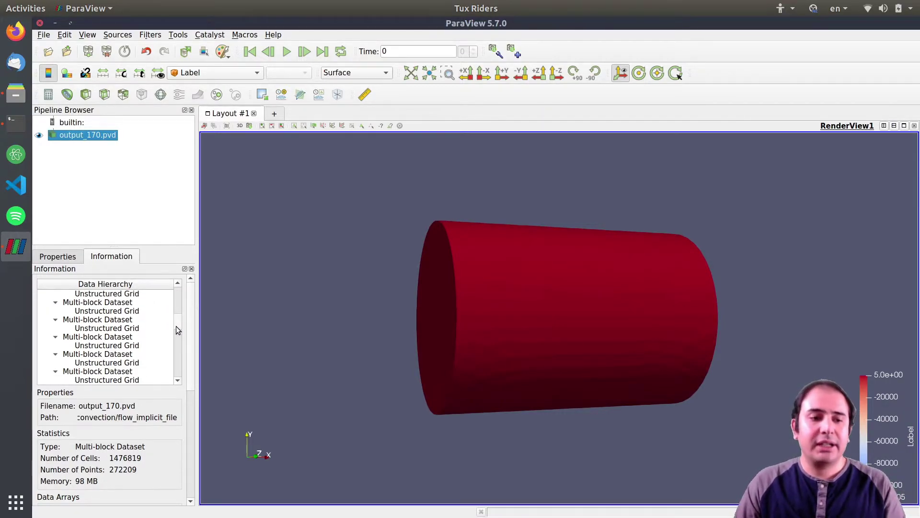
{"action": "scroll", "coordinate": [176, 326], "scroll_direction": "up", "scroll_amount": 2}
{"action": "left_click", "coordinate": [63, 260]}
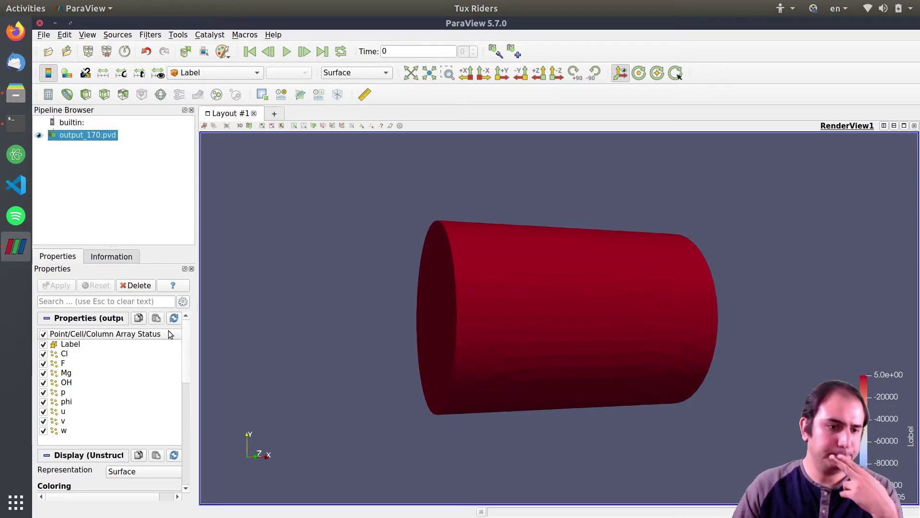
{"action": "left_click_drag", "start_coordinate": [453, 311], "coordinate": [406, 269]}
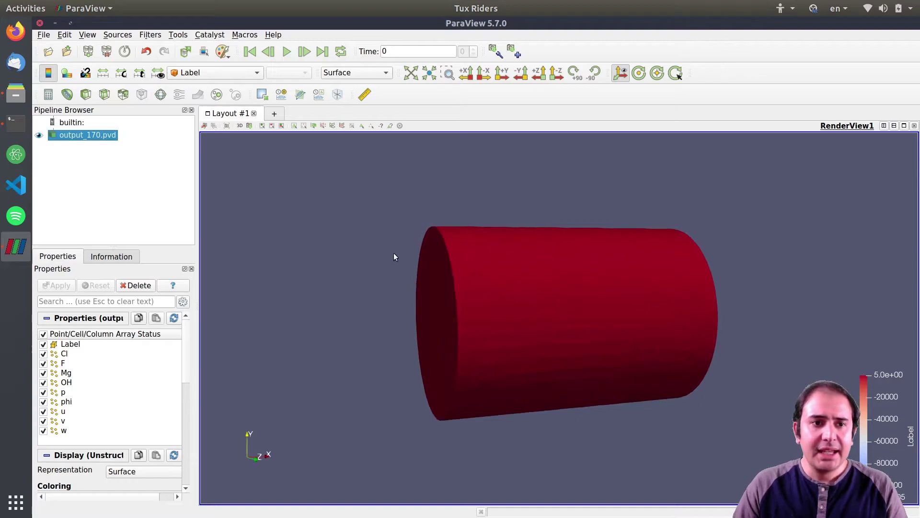
{"action": "left_click", "coordinate": [213, 72]}
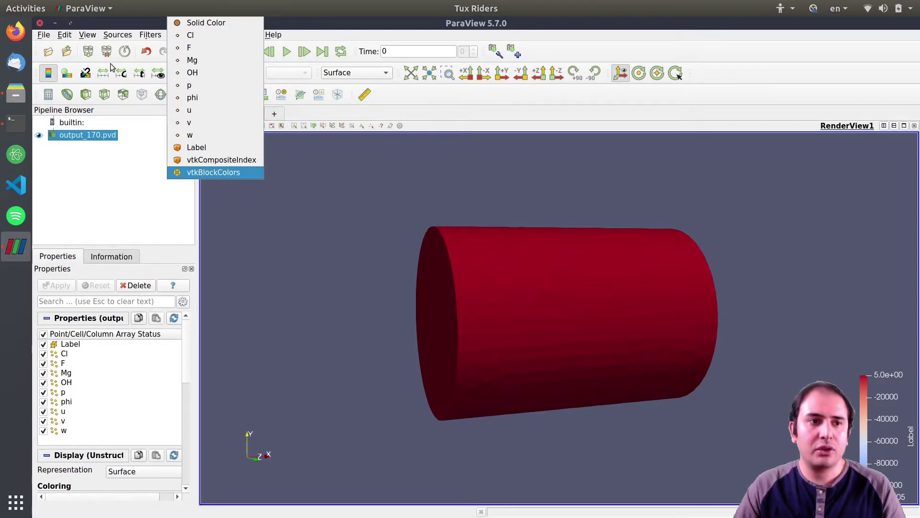
{"action": "left_click", "coordinate": [120, 24]}
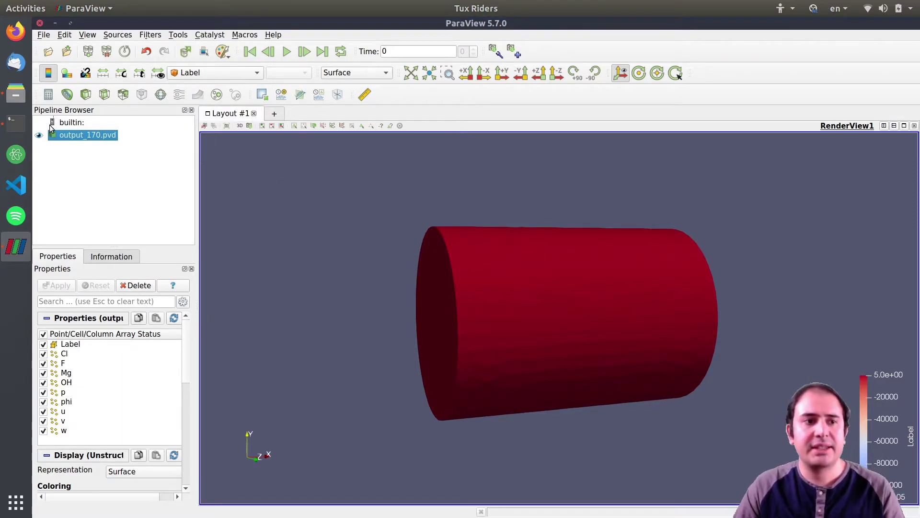
Clip output_170.pvd with a Scalar clip on phi at value 0, with Invert turned off.
{"action": "left_click", "coordinate": [85, 94]}
{"action": "left_click", "coordinate": [101, 335]}
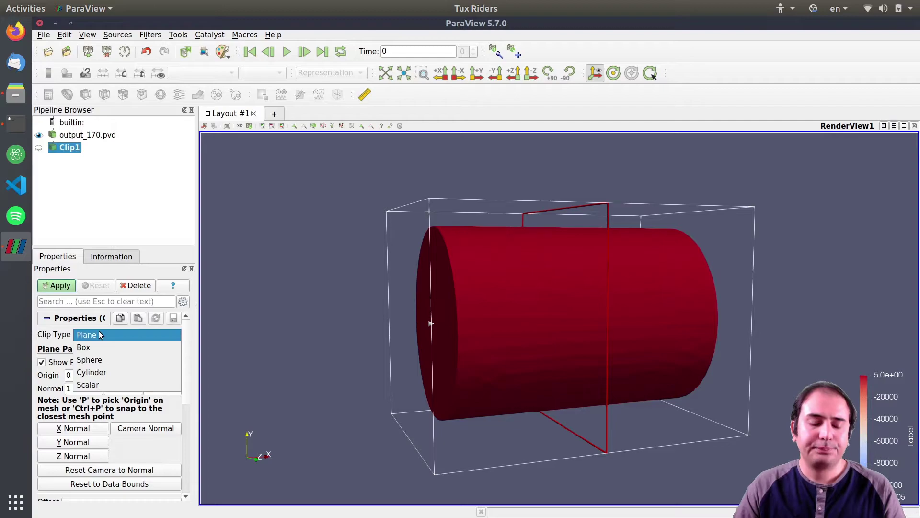
{"action": "left_click", "coordinate": [102, 385]}
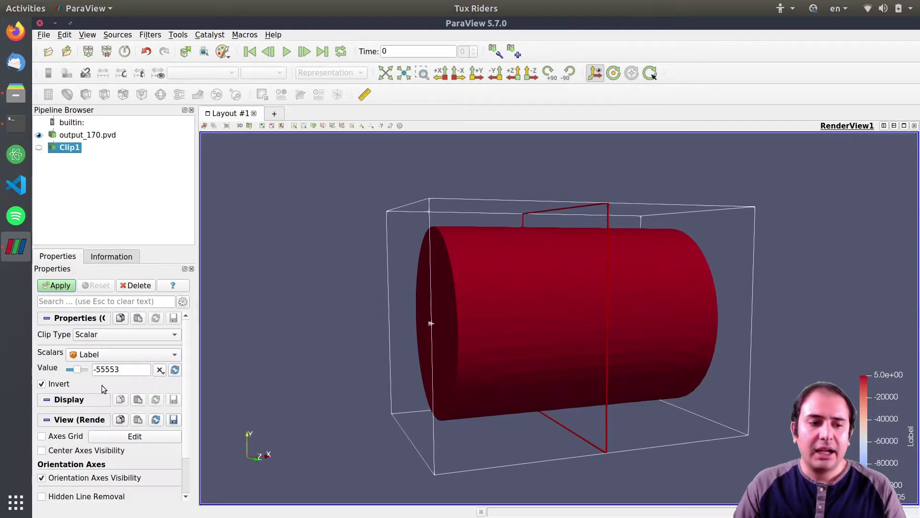
{"action": "left_click", "coordinate": [103, 353]}
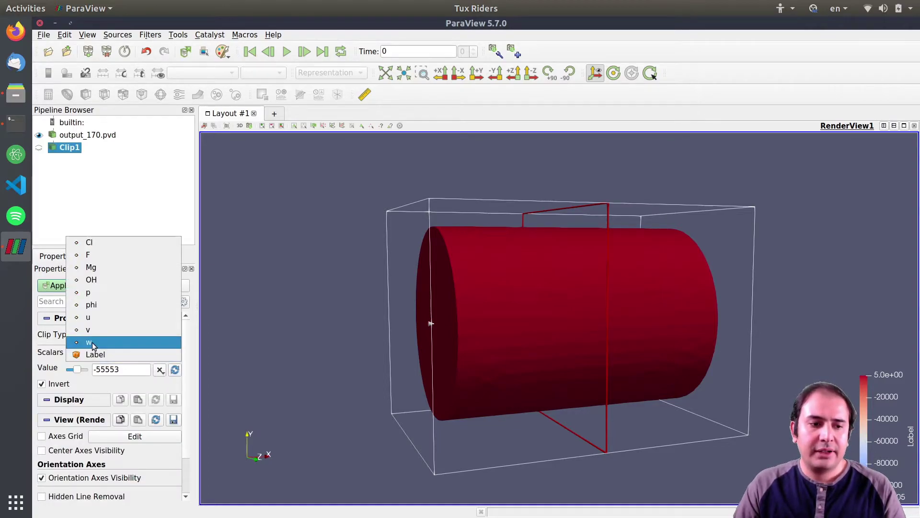
{"action": "left_click", "coordinate": [106, 306]}
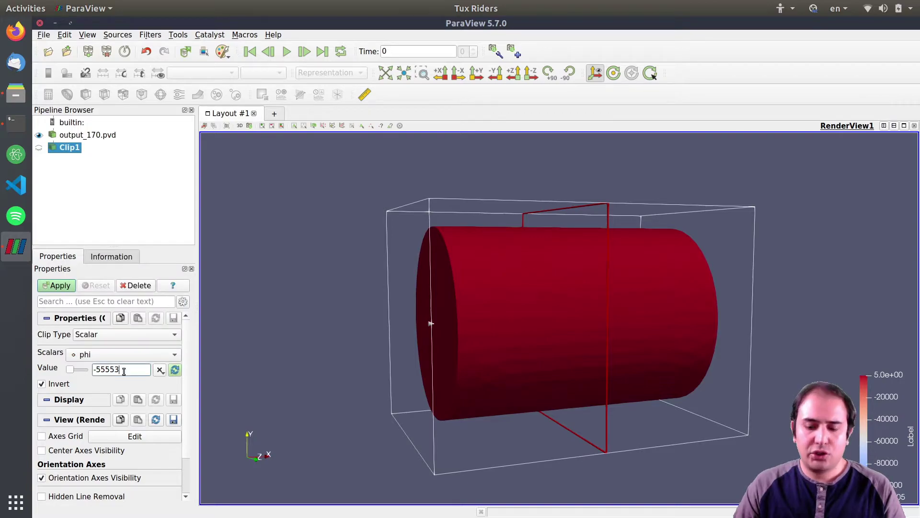
{"action": "triple_click", "coordinate": [123, 372]}
{"action": "type", "text": "0"}
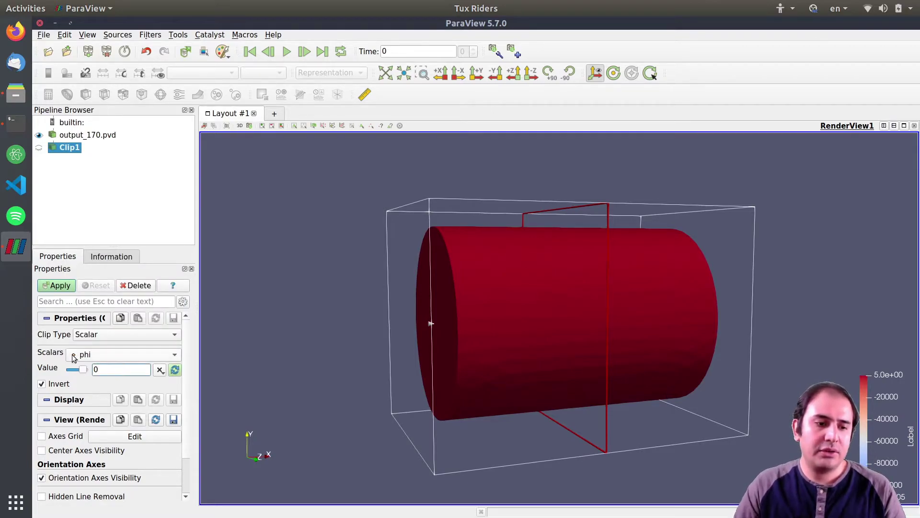
{"action": "left_click", "coordinate": [53, 387]}
{"action": "left_click", "coordinate": [65, 290]}
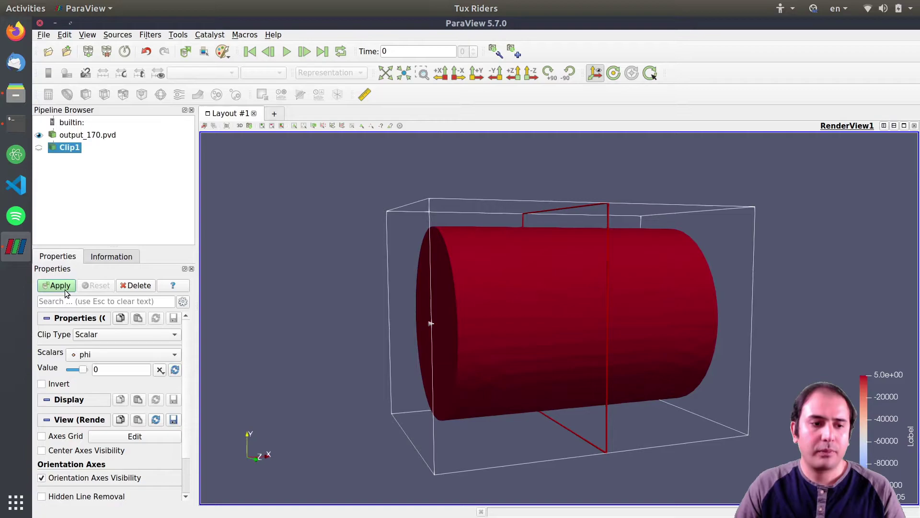
Clip output_170.pvd with a Plane clip whose normal is 0, 0, 1, and hide its plane outline.
{"action": "left_click_drag", "start_coordinate": [397, 309], "coordinate": [553, 343]}
{"action": "scroll", "coordinate": [590, 355], "scroll_direction": "up", "scroll_amount": 10}
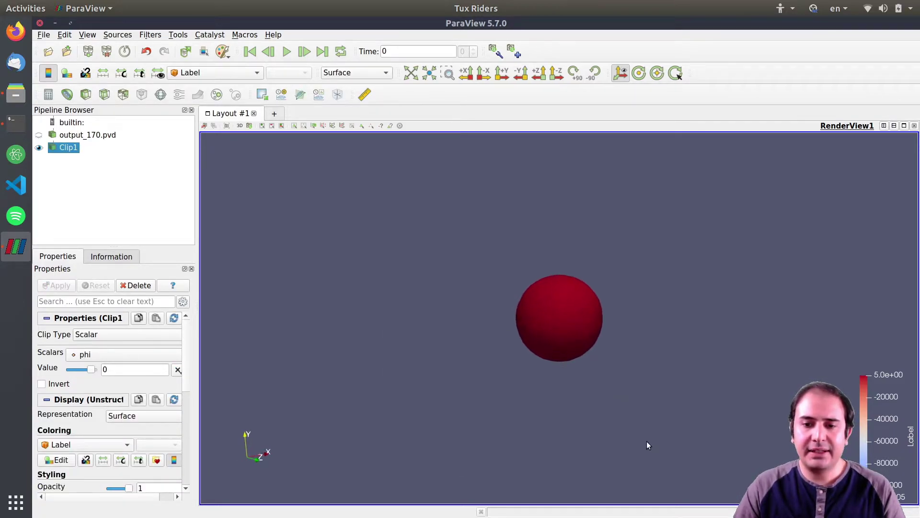
{"action": "left_click_drag", "start_coordinate": [551, 382], "coordinate": [557, 341]}
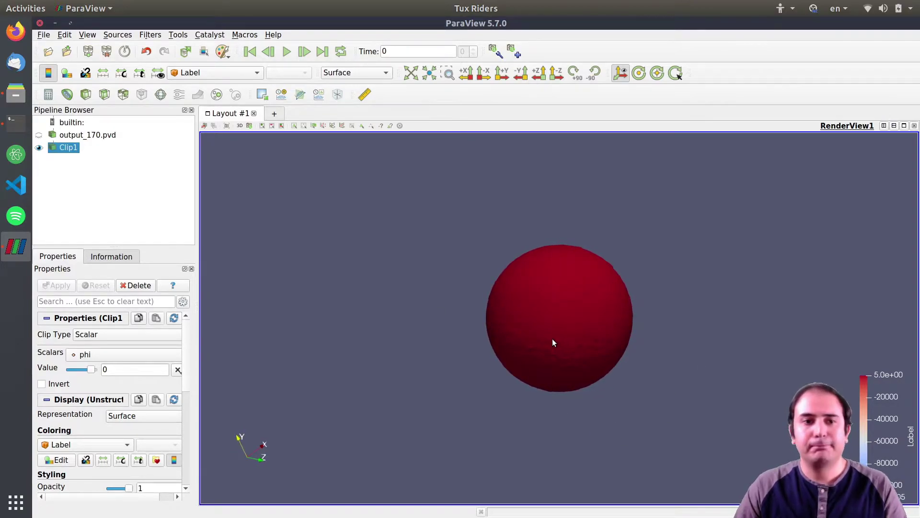
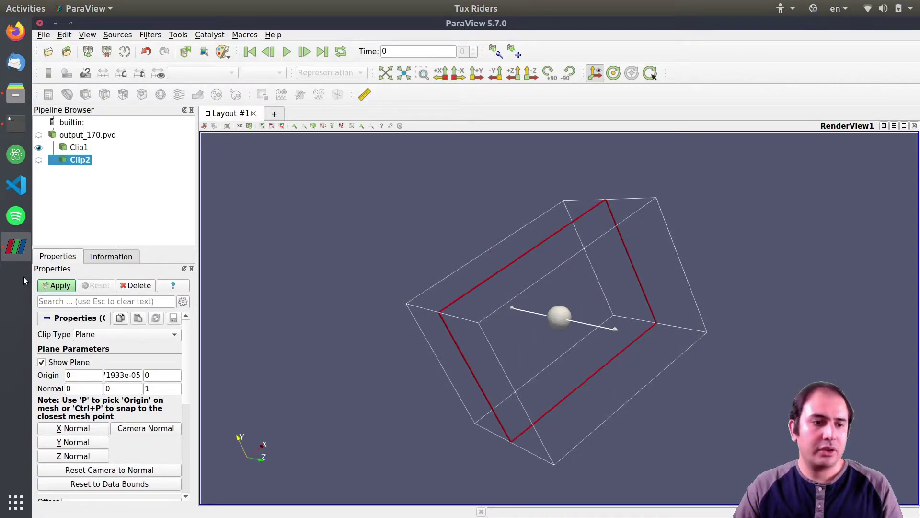
{"action": "left_click", "coordinate": [60, 285]}
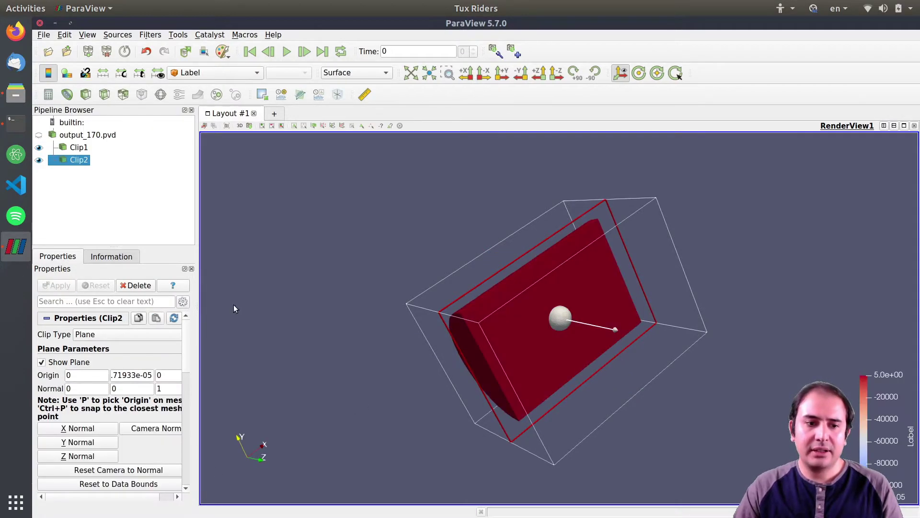
{"action": "left_click", "coordinate": [61, 365]}
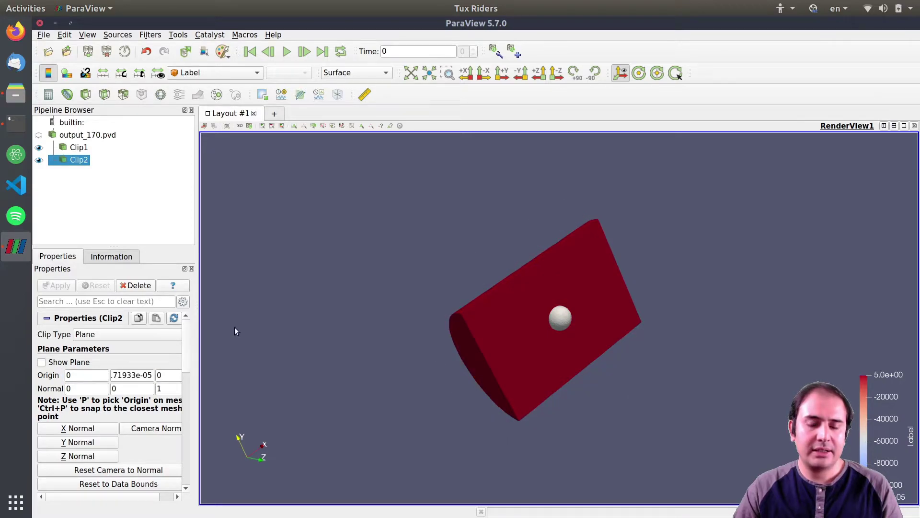
{"action": "left_click_drag", "start_coordinate": [396, 336], "coordinate": [452, 329]}
{"action": "left_click_drag", "start_coordinate": [574, 353], "coordinate": [552, 331]}
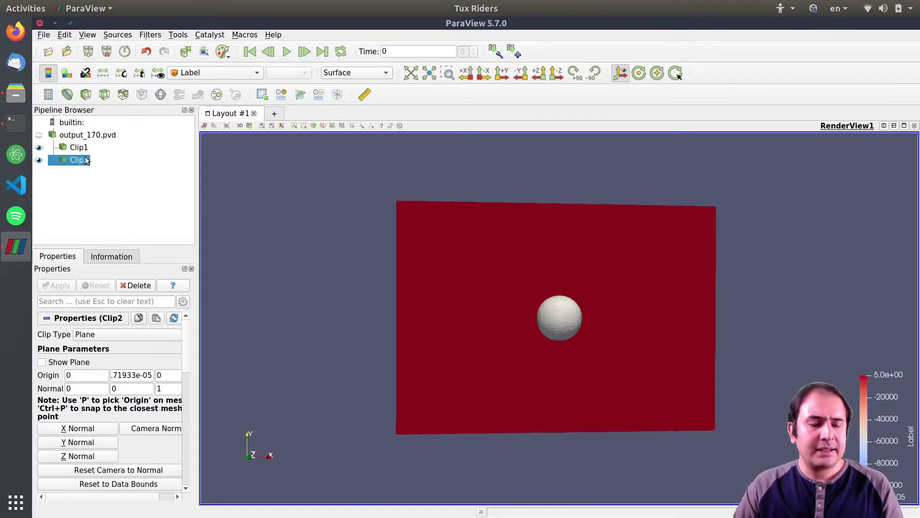
Color Clip2 by the Mg array and examine the Mg distribution around the sphere up close.
{"action": "left_click", "coordinate": [209, 76]}
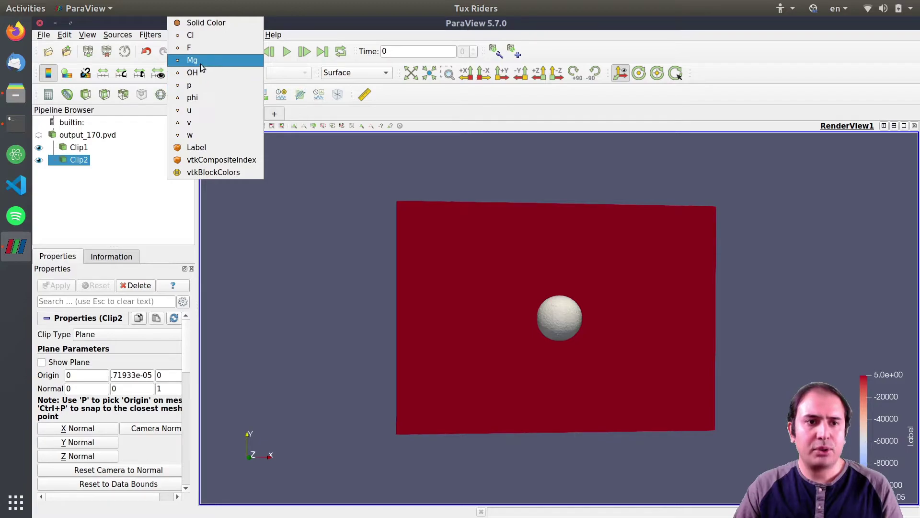
{"action": "left_click", "coordinate": [201, 60]}
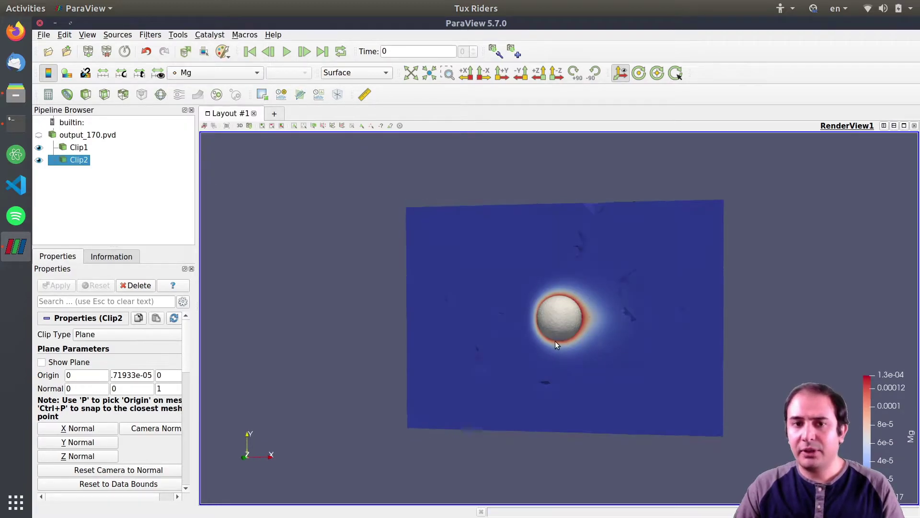
{"action": "left_click_drag", "start_coordinate": [541, 342], "coordinate": [580, 350]}
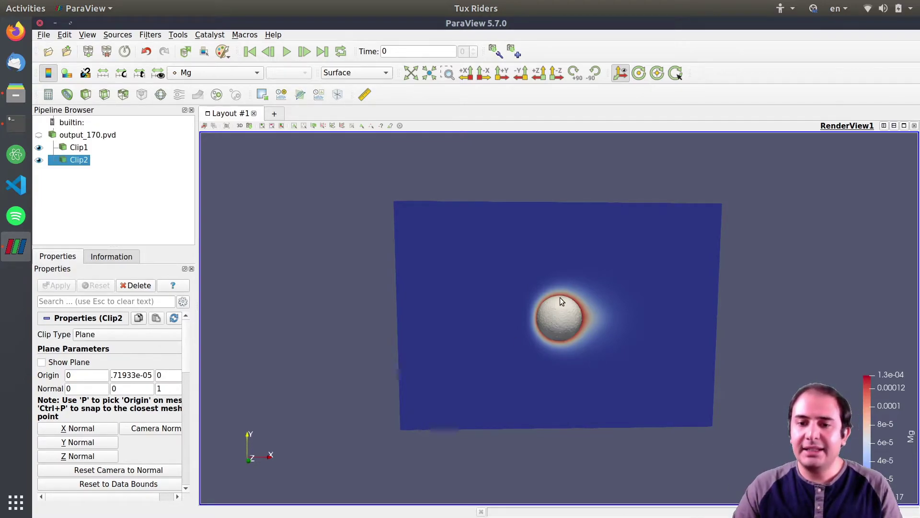
{"action": "scroll", "coordinate": [591, 354], "scroll_direction": "up", "scroll_amount": 3}
{"action": "scroll", "coordinate": [591, 354], "scroll_direction": "up", "scroll_amount": 3}
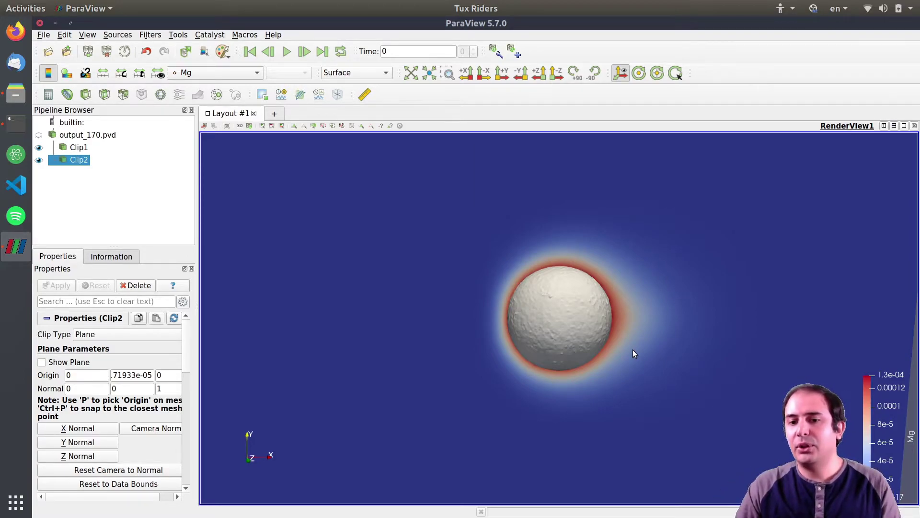
{"action": "mouse_move", "coordinate": [631, 340]}
{"action": "left_mouse_down"}
{"action": "mouse_move", "coordinate": [611, 326]}
{"action": "mouse_move", "coordinate": [606, 297]}
{"action": "mouse_move", "coordinate": [628, 353]}
{"action": "left_mouse_up"}
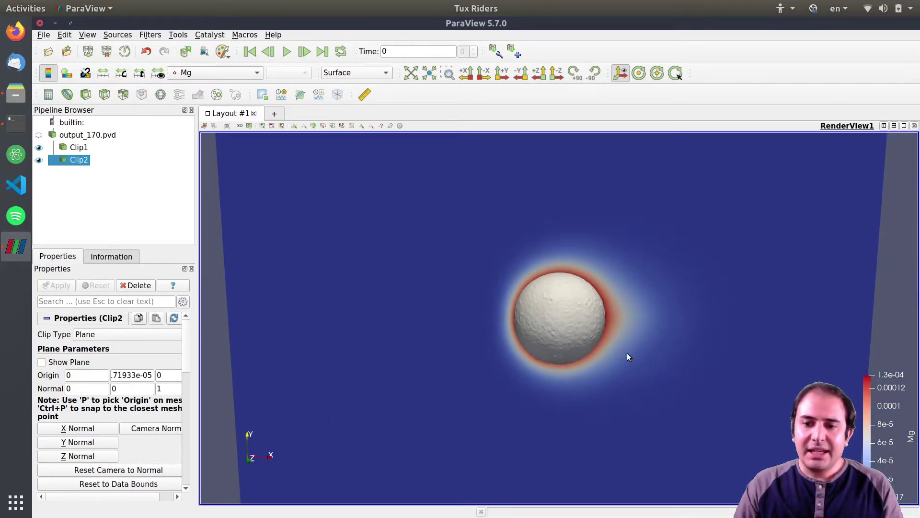
Color Clip2 by the u velocity component and reposition its color legend in the upper part of the render view.
{"action": "left_click", "coordinate": [213, 76]}
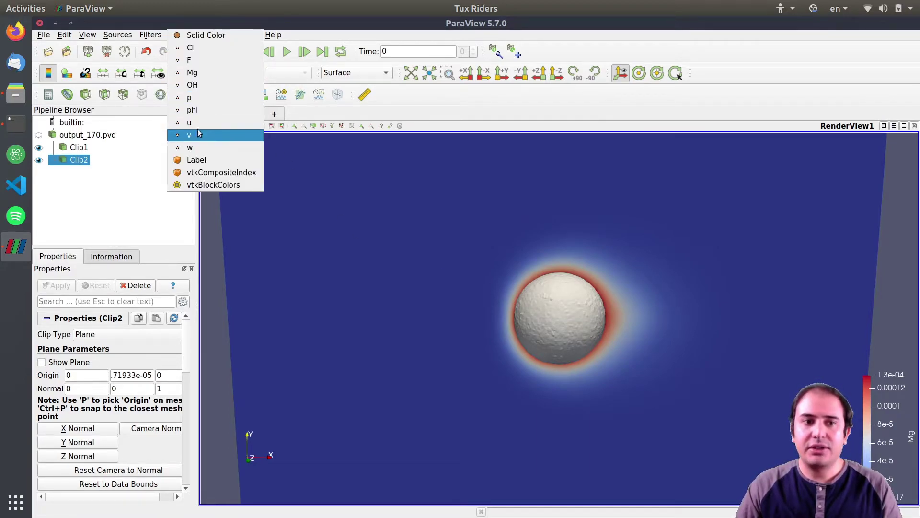
{"action": "left_click", "coordinate": [211, 123]}
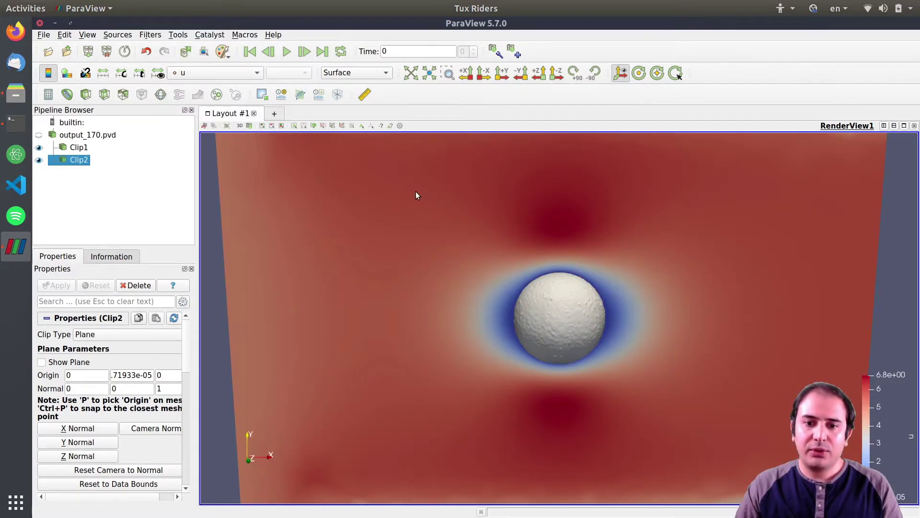
{"action": "scroll", "coordinate": [488, 276], "scroll_direction": "up", "scroll_amount": 5}
{"action": "scroll", "coordinate": [448, 208], "scroll_direction": "down", "scroll_amount": 5}
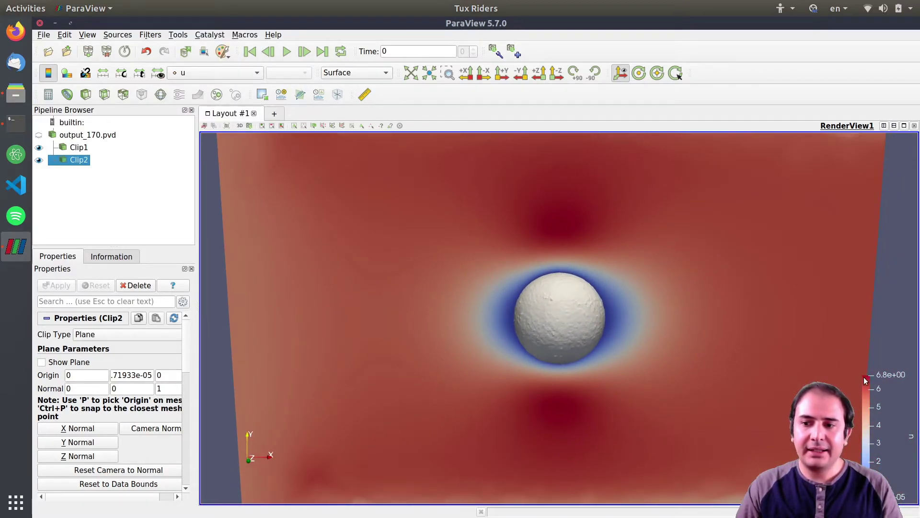
{"action": "left_click_drag", "start_coordinate": [876, 378], "coordinate": [836, 179]}
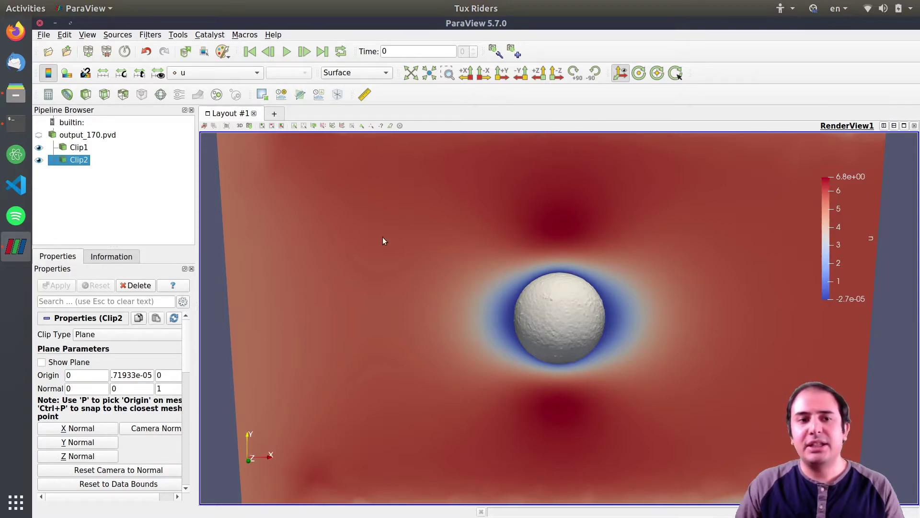
Color Clip2 by v, by w and again by u to compare the velocity components, and move the u legend slightly higher.
{"action": "left_click", "coordinate": [180, 71]}
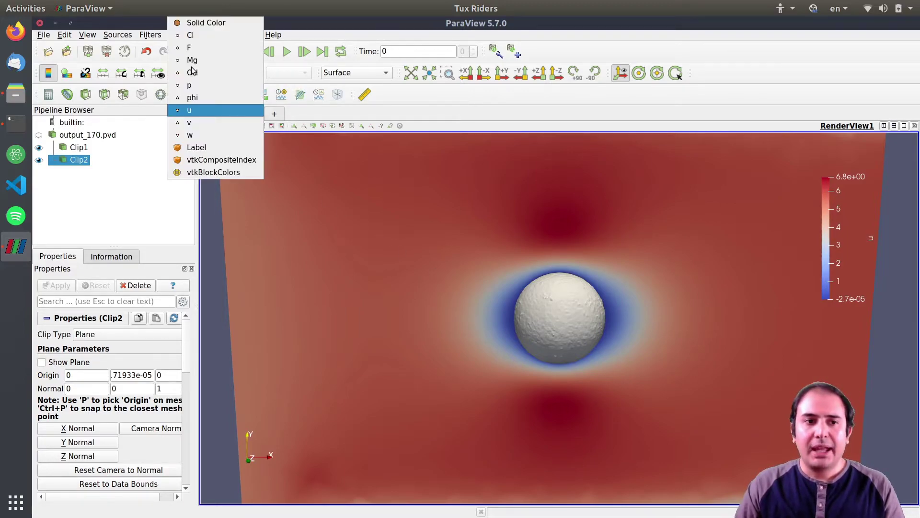
{"action": "left_click", "coordinate": [196, 123]}
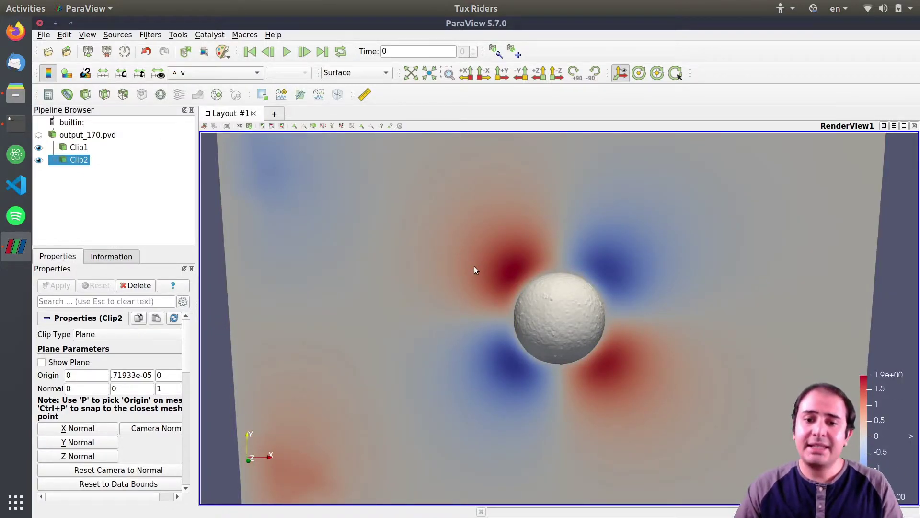
{"action": "left_click", "coordinate": [208, 72]}
{"action": "left_click", "coordinate": [201, 123]}
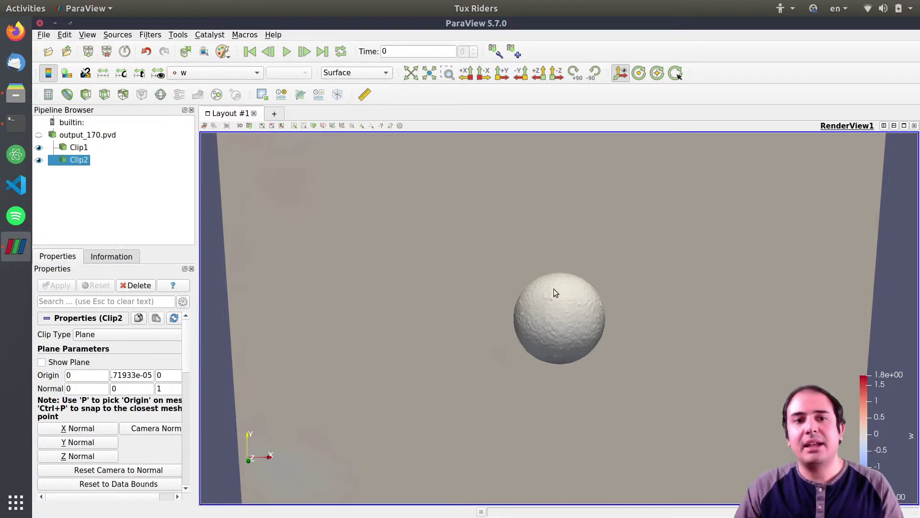
{"action": "left_click", "coordinate": [199, 73]}
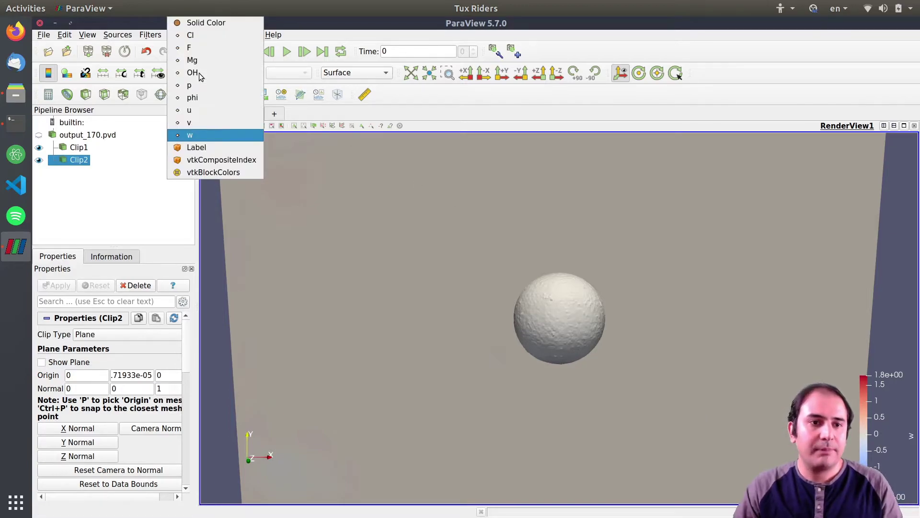
{"action": "left_click", "coordinate": [198, 110]}
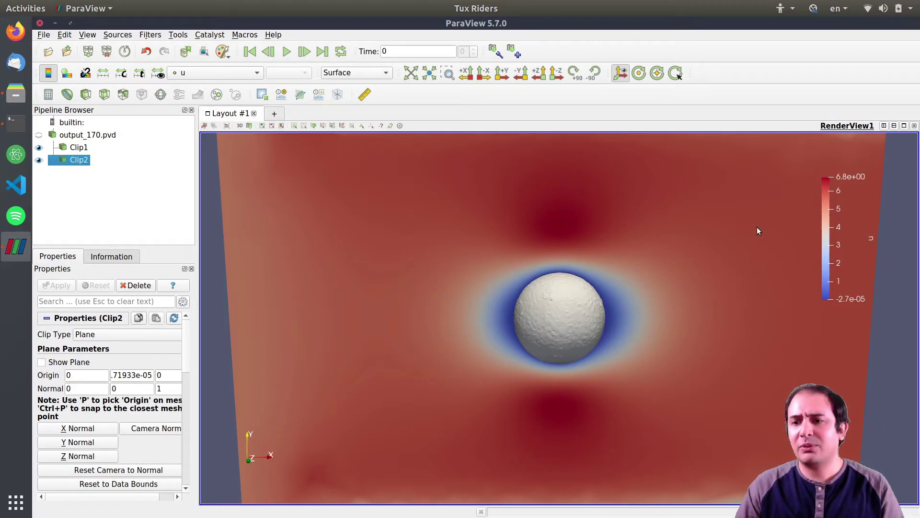
{"action": "left_click_drag", "start_coordinate": [827, 222], "coordinate": [833, 189]}
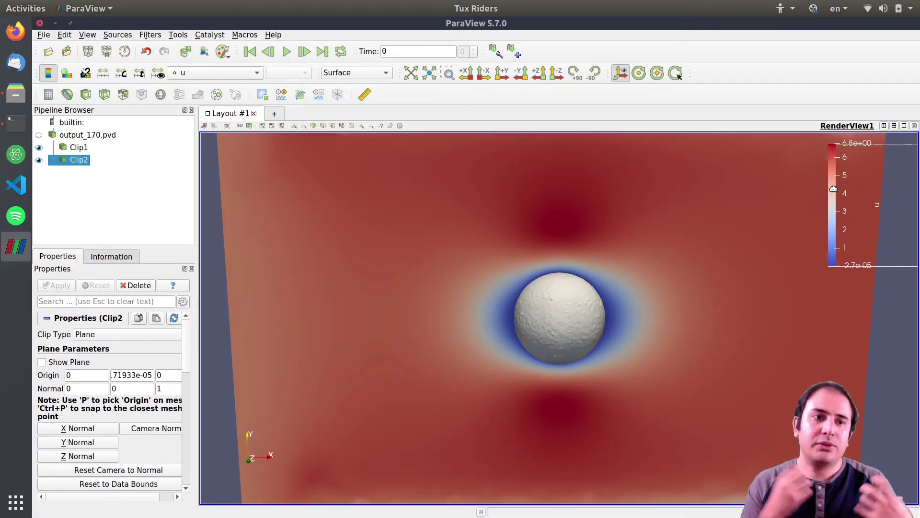
{"action": "left_click", "coordinate": [226, 71]}
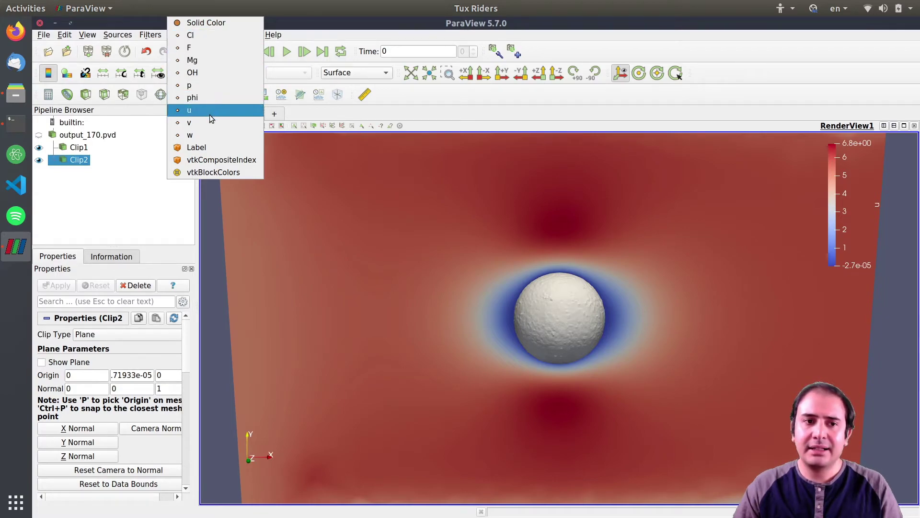
{"action": "left_click", "coordinate": [319, 27]}
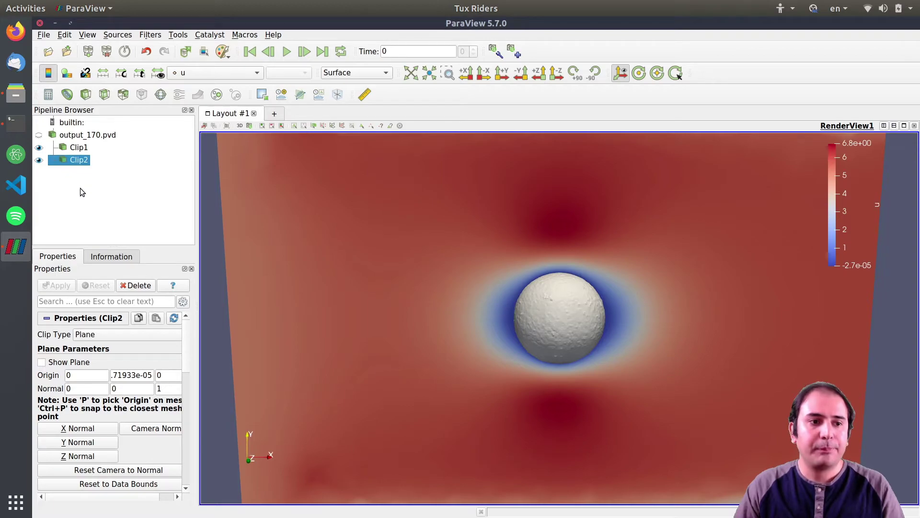
{"action": "left_click", "coordinate": [72, 139]}
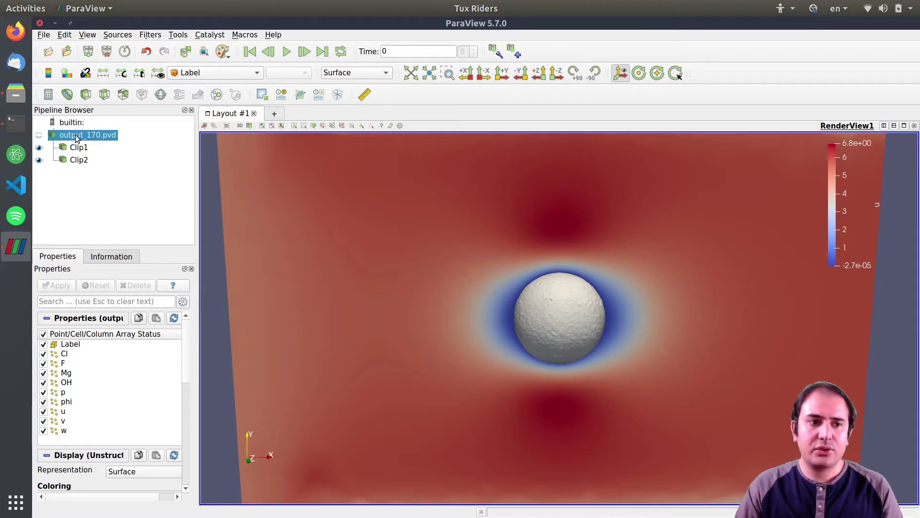
{"action": "left_click", "coordinate": [80, 160]}
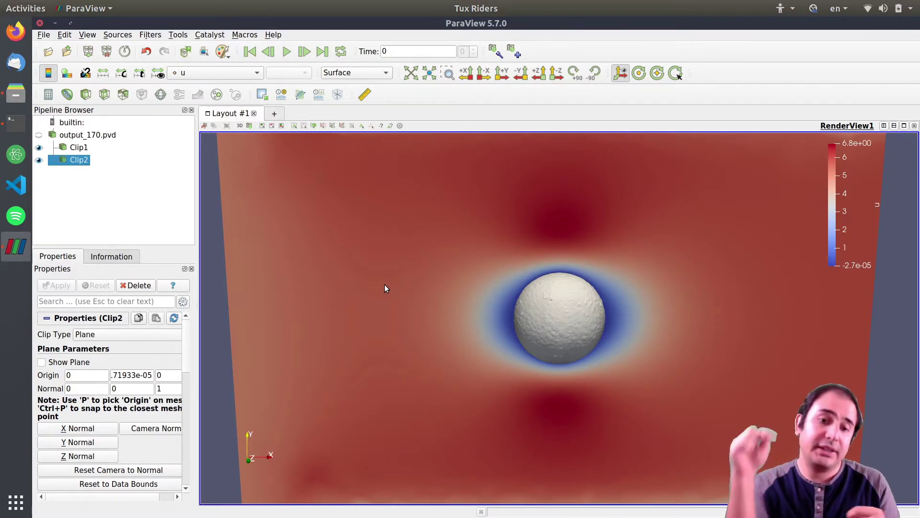
{"action": "key", "text": "ctrl+space"}
{"action": "type", "text": "ca"}
{"action": "key", "text": "BackSpace"}
{"action": "key", "text": "BackSpace"}
{"action": "key", "text": "Escape"}
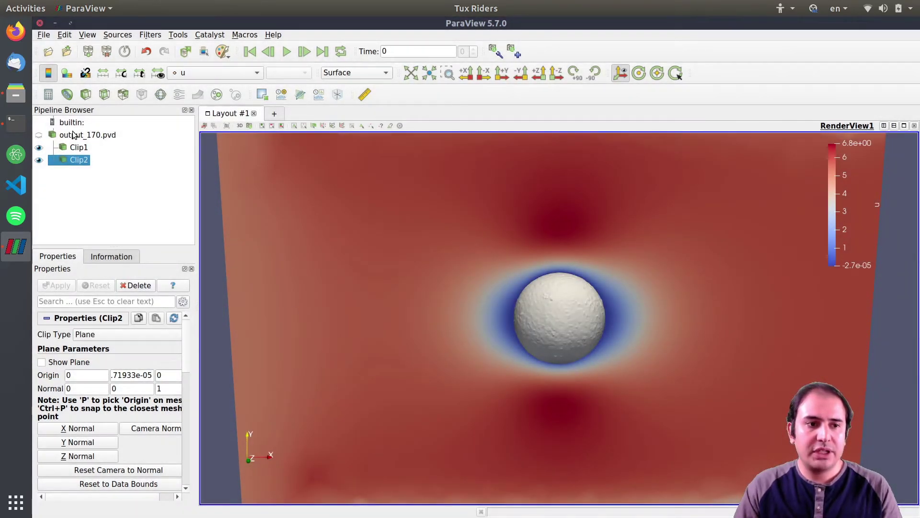
Add a Calculator filter to output_170.pvd and name its result array Vel.
{"action": "left_click", "coordinate": [106, 136]}
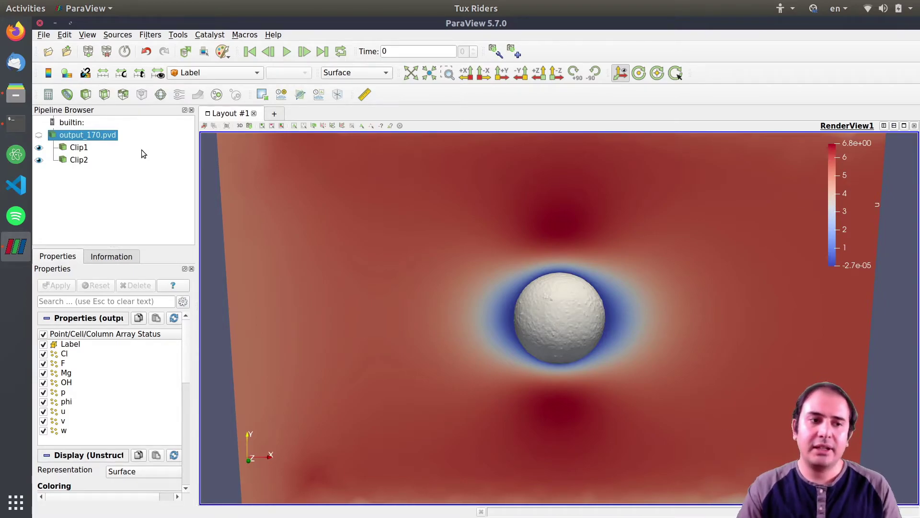
{"action": "key", "text": "ctrl+space"}
{"action": "type", "text": "calc"}
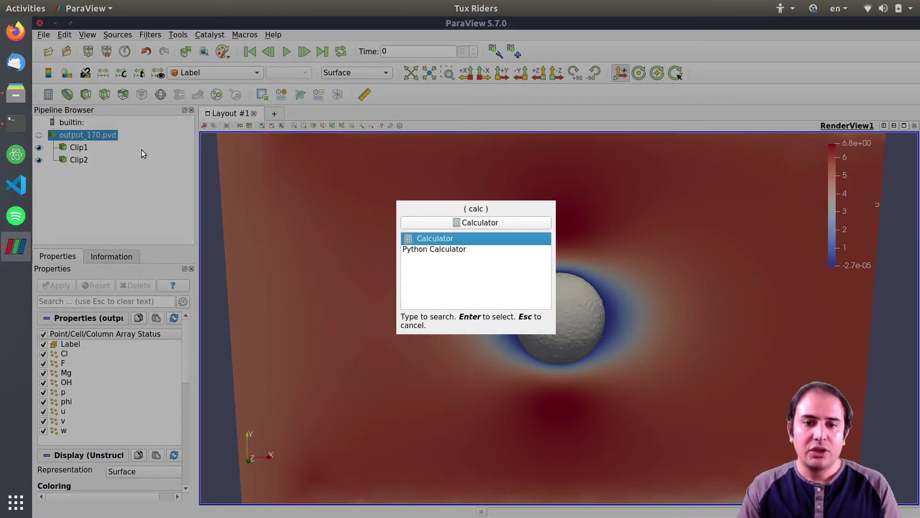
{"action": "key", "text": "Return"}
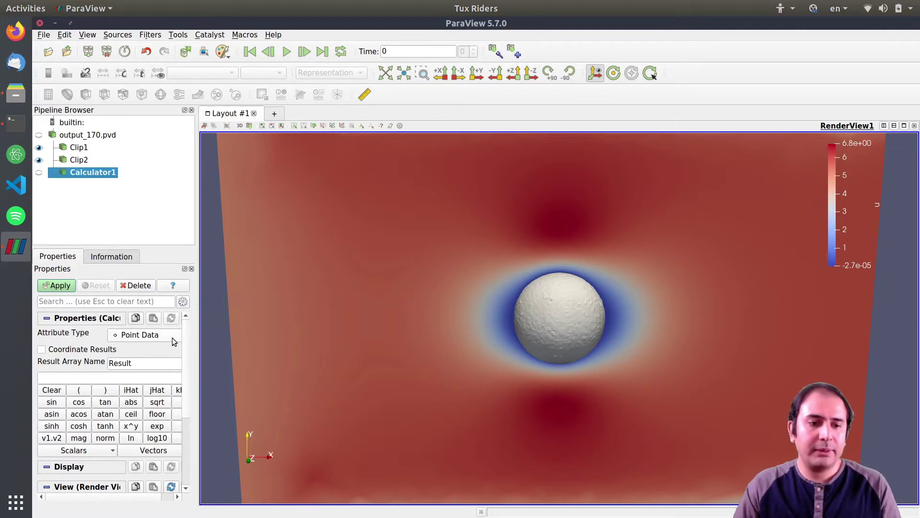
{"action": "scroll", "coordinate": [185, 336], "scroll_direction": "down", "scroll_amount": 1}
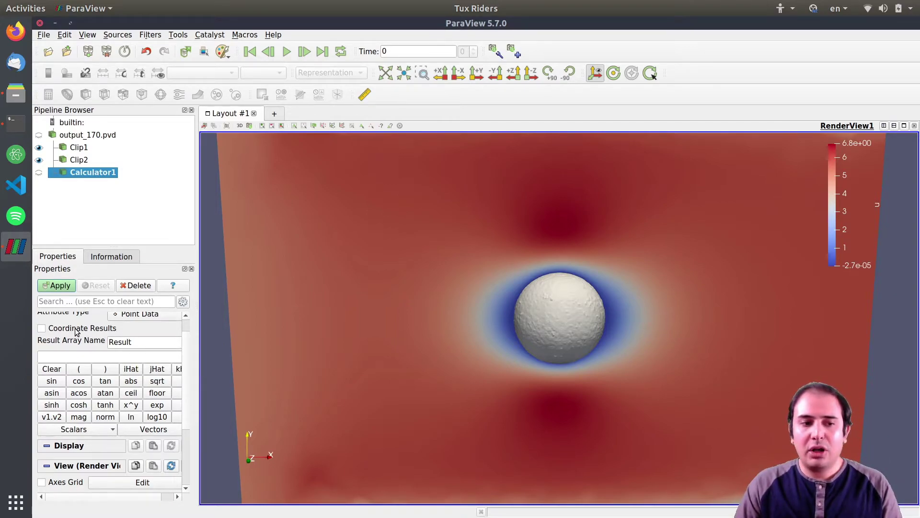
{"action": "double_click", "coordinate": [141, 340]}
{"action": "type", "text": "Ve"}
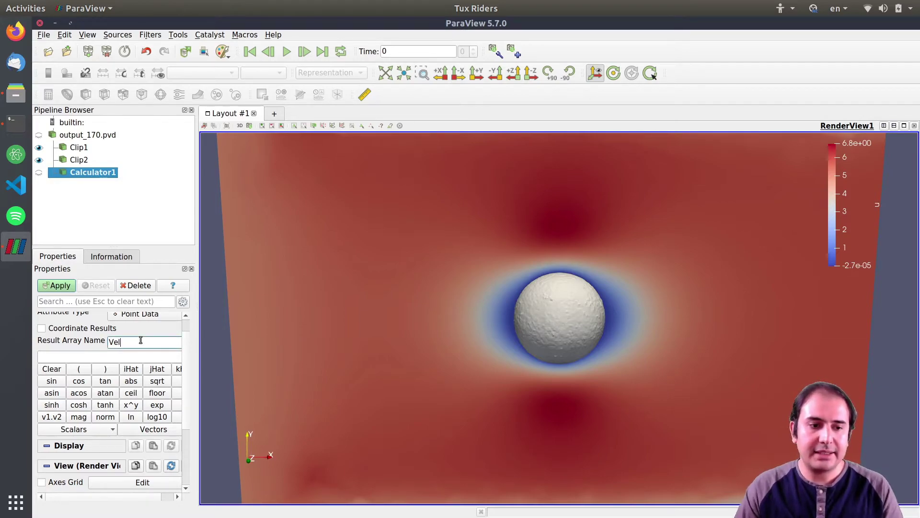
{"action": "type", "text": "l"}
Enter u*iHat+v*jHat+w*kHat as the Calculator expression for the velocity vector.
{"action": "left_click", "coordinate": [91, 362]}
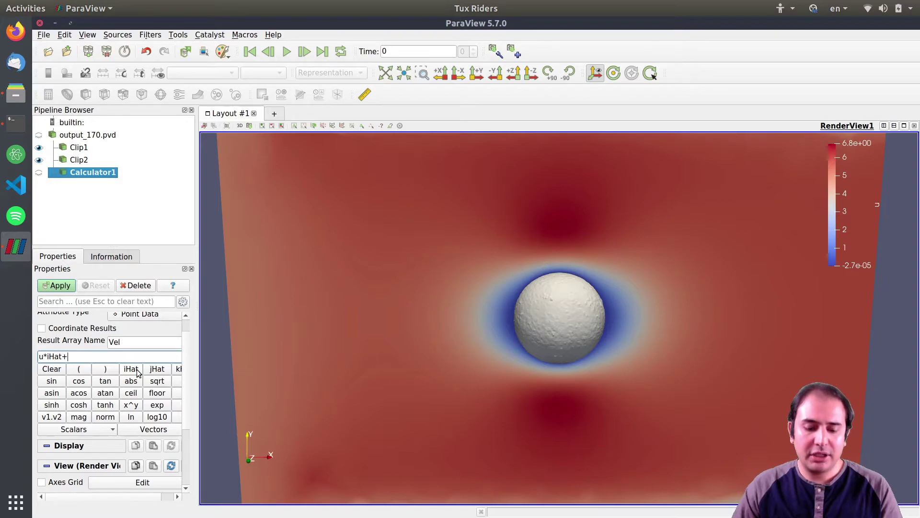
{"action": "type", "text": "*"}
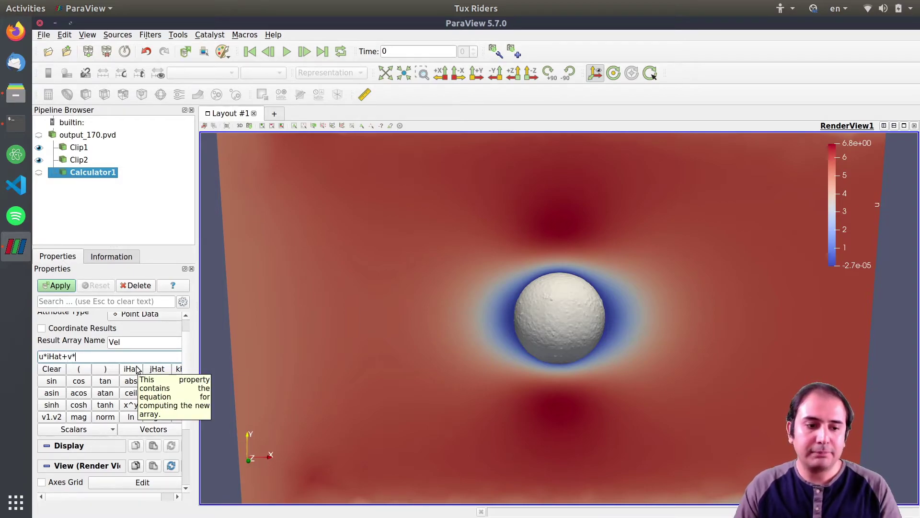
{"action": "left_click", "coordinate": [159, 369]}
{"action": "type", "text": "+w*"}
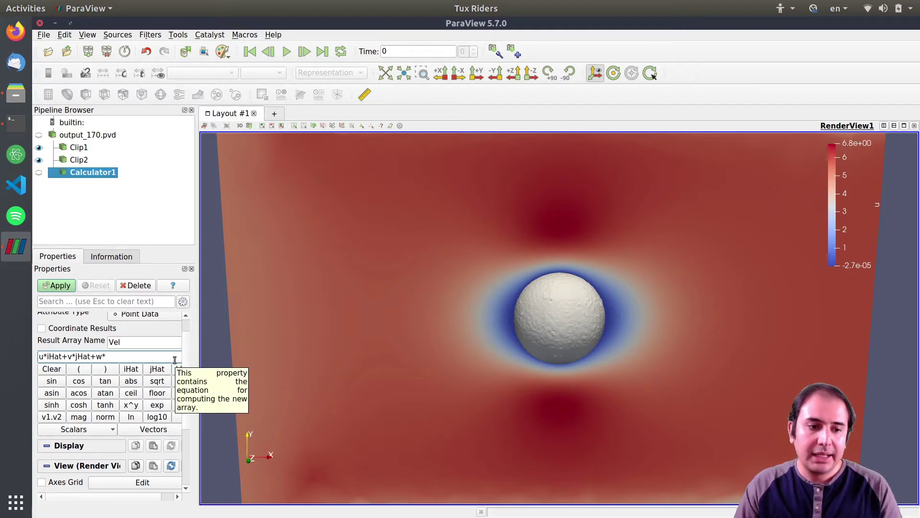
{"action": "left_click", "coordinate": [178, 369]}
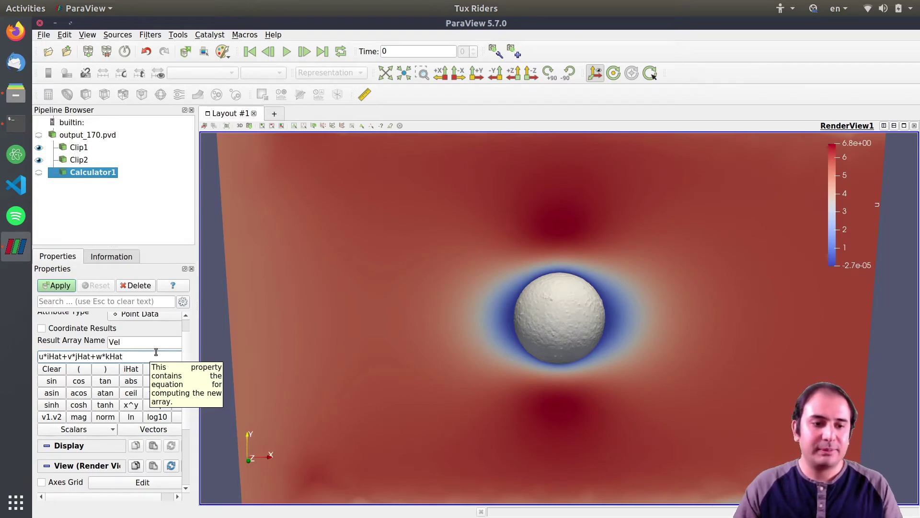
Apply the Calculator filter to compute the Vel array on output_170.pvd.
{"action": "scroll", "coordinate": [186, 348], "scroll_direction": "down", "scroll_amount": 1}
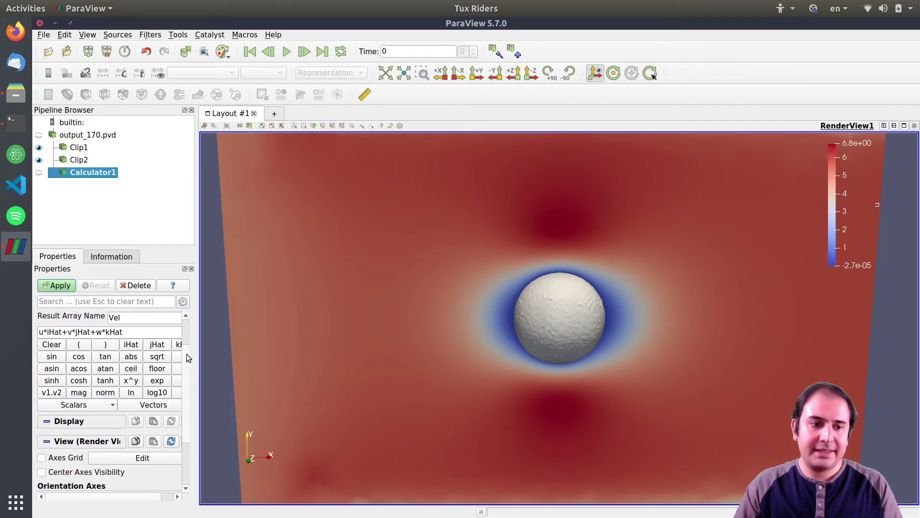
{"action": "scroll", "coordinate": [186, 354], "scroll_direction": "up", "scroll_amount": 2}
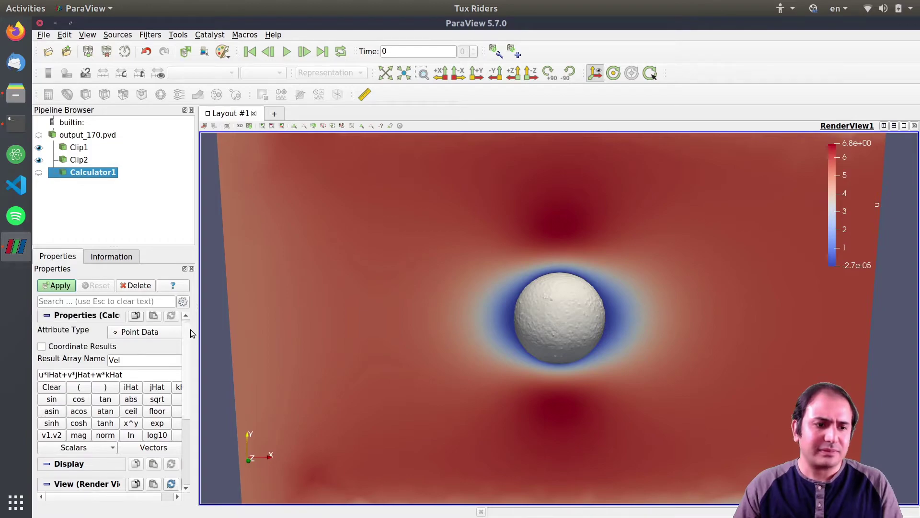
{"action": "left_click", "coordinate": [57, 285]}
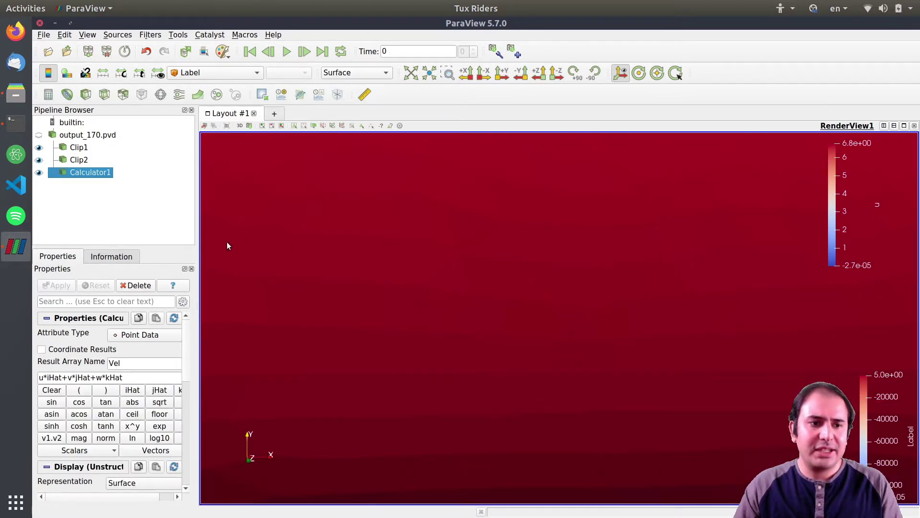
{"action": "scroll", "coordinate": [393, 286], "scroll_direction": "down", "scroll_amount": 5}
{"action": "scroll", "coordinate": [431, 286], "scroll_direction": "up", "scroll_amount": 2}
{"action": "left_click_drag", "start_coordinate": [398, 285], "coordinate": [405, 269]}
Hide Clip1 and Clip2 and color Calculator1 by Vel magnitude.
{"action": "left_click", "coordinate": [195, 76]}
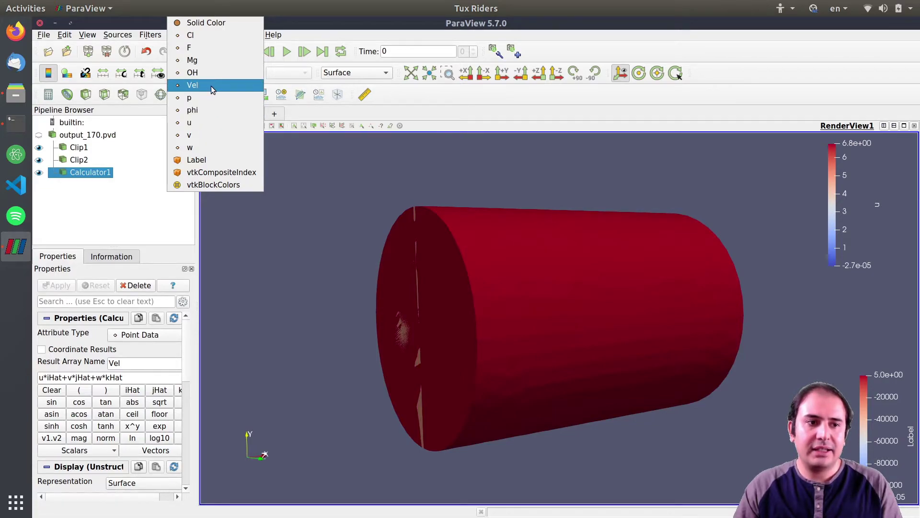
{"action": "left_click", "coordinate": [40, 150]}
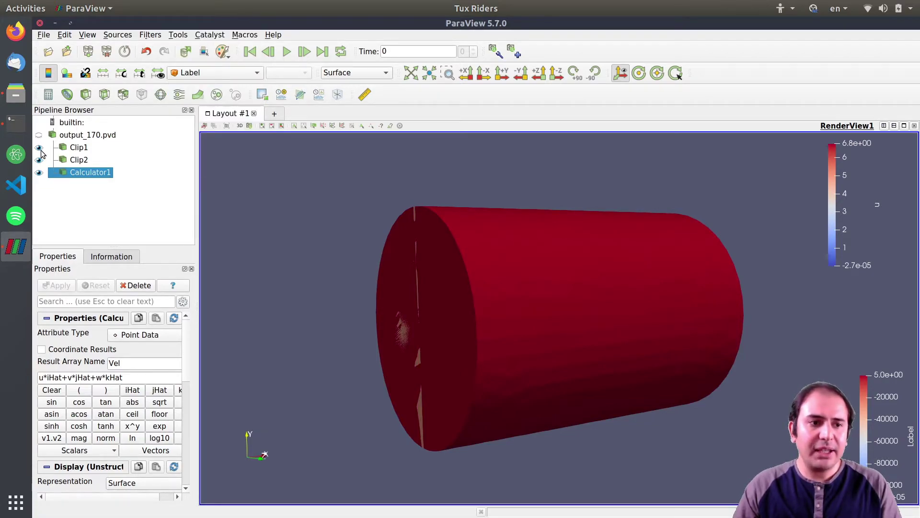
{"action": "left_click", "coordinate": [39, 160]}
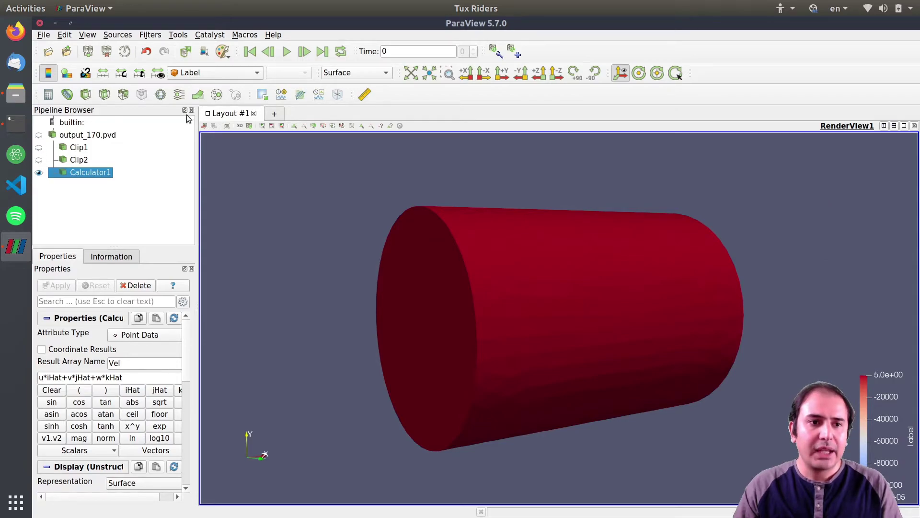
{"action": "left_click", "coordinate": [189, 73]}
{"action": "left_click", "coordinate": [200, 86]}
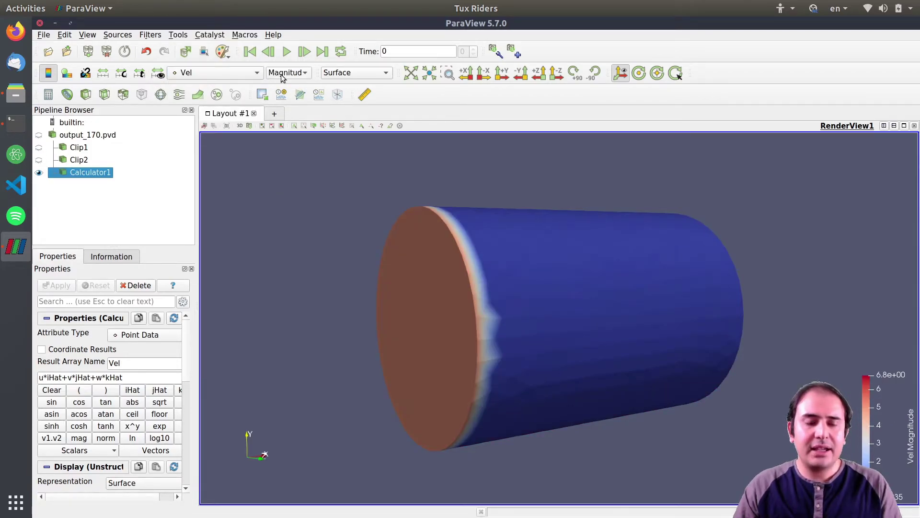
{"action": "left_click_drag", "start_coordinate": [557, 189], "coordinate": [480, 180]}
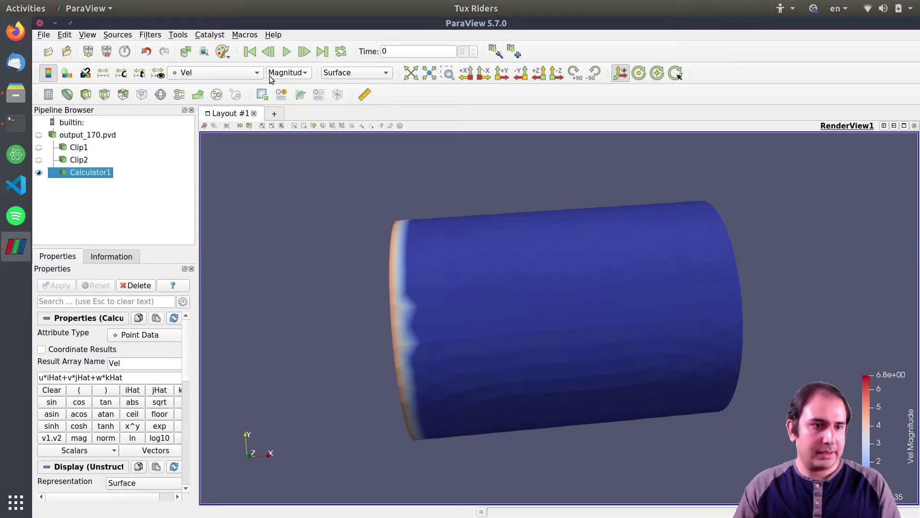
Move the Vel Magnitude color legend higher in the render view, beside the cylinder, and check the available vector components.
{"action": "left_click", "coordinate": [302, 75]}
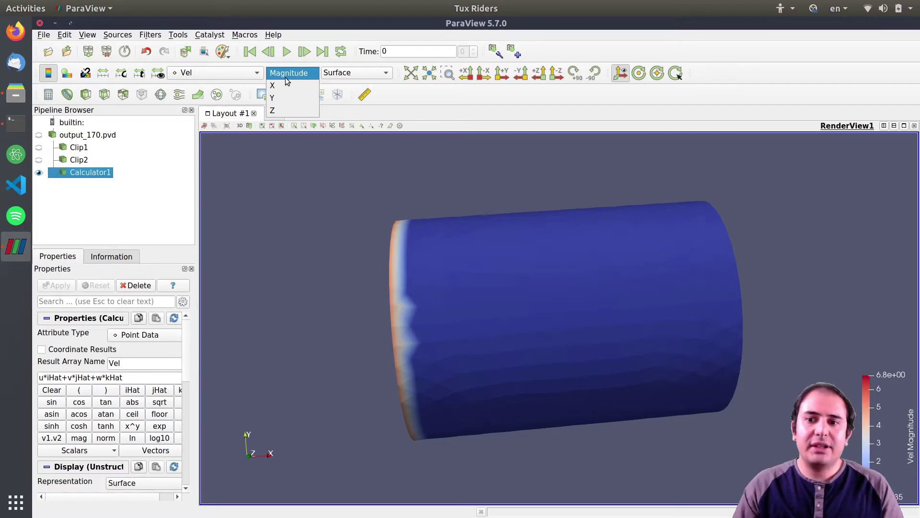
{"action": "left_click", "coordinate": [870, 411]}
{"action": "left_click_drag", "start_coordinate": [870, 410], "coordinate": [797, 225]}
{"action": "left_click_drag", "start_coordinate": [349, 253], "coordinate": [326, 252]}
{"action": "left_click", "coordinate": [288, 72]}
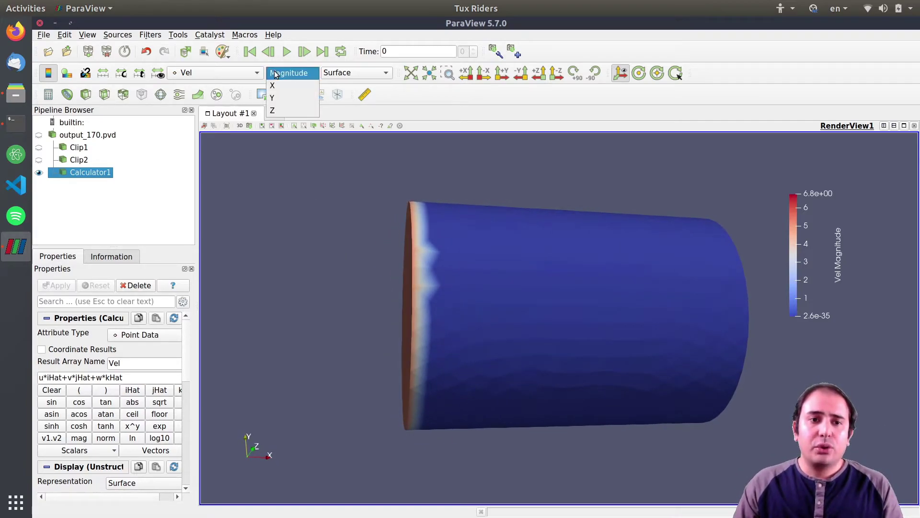
{"action": "left_click", "coordinate": [279, 117]}
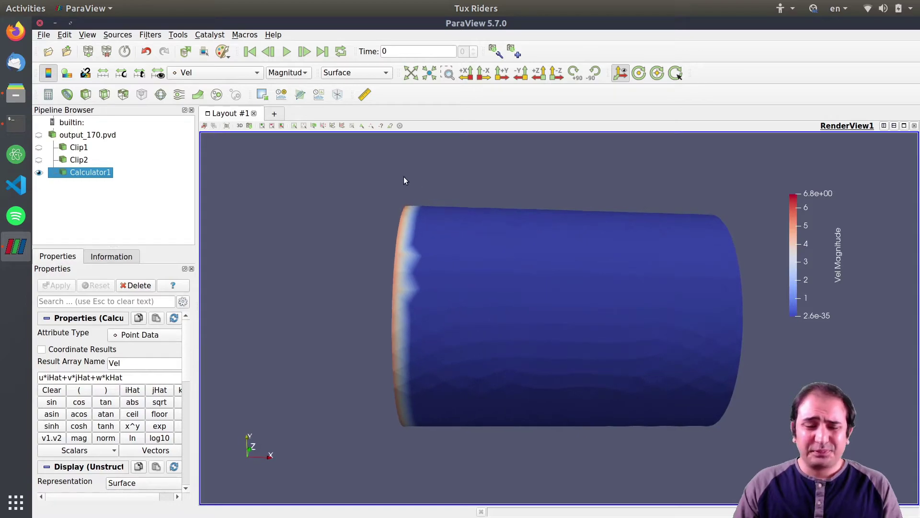
Clip Calculator1 with a plane along the Z normal and hide the plane outline.
{"action": "left_click", "coordinate": [86, 95]}
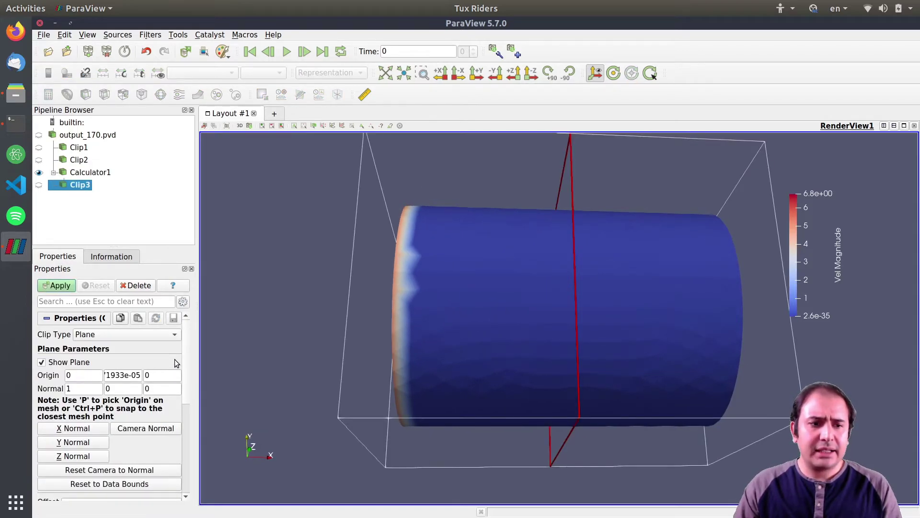
{"action": "left_click", "coordinate": [60, 455]}
{"action": "left_click", "coordinate": [41, 362]}
{"action": "left_click", "coordinate": [56, 287]}
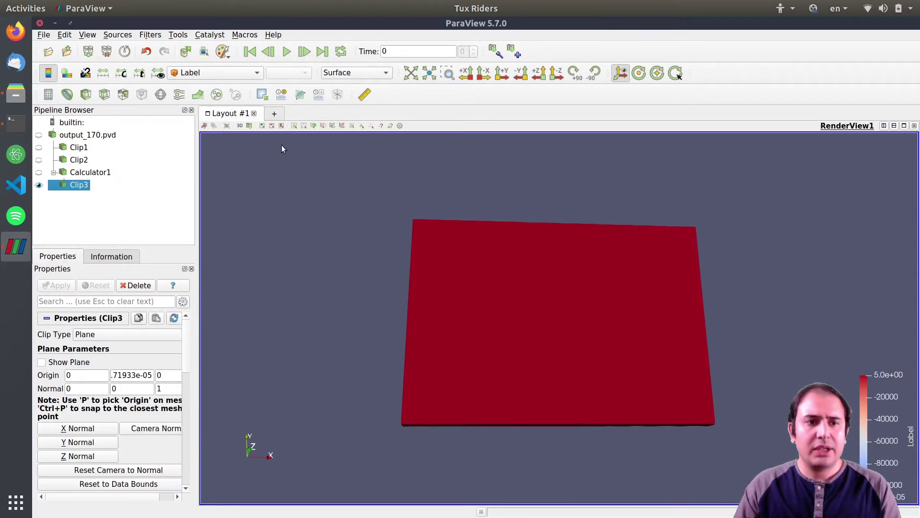
Color Clip3 by Vel magnitude to inspect the flow around the sphere.
{"action": "left_click", "coordinate": [202, 75]}
{"action": "left_click", "coordinate": [193, 85]}
{"action": "left_click_drag", "start_coordinate": [413, 217], "coordinate": [438, 237]}
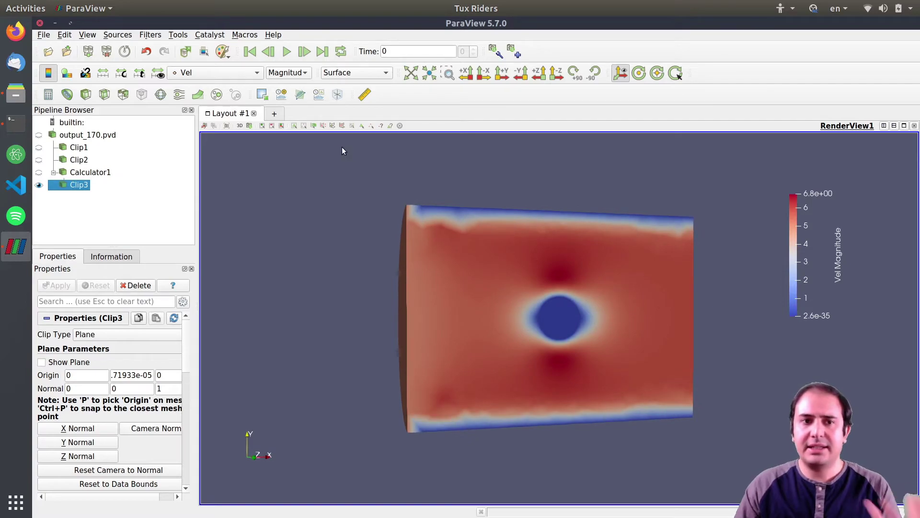
Review the Vel component options for Clip3 and delete the Clip3 filter.
{"action": "left_click", "coordinate": [207, 72]}
{"action": "left_click", "coordinate": [290, 77]}
{"action": "left_click", "coordinate": [290, 75]}
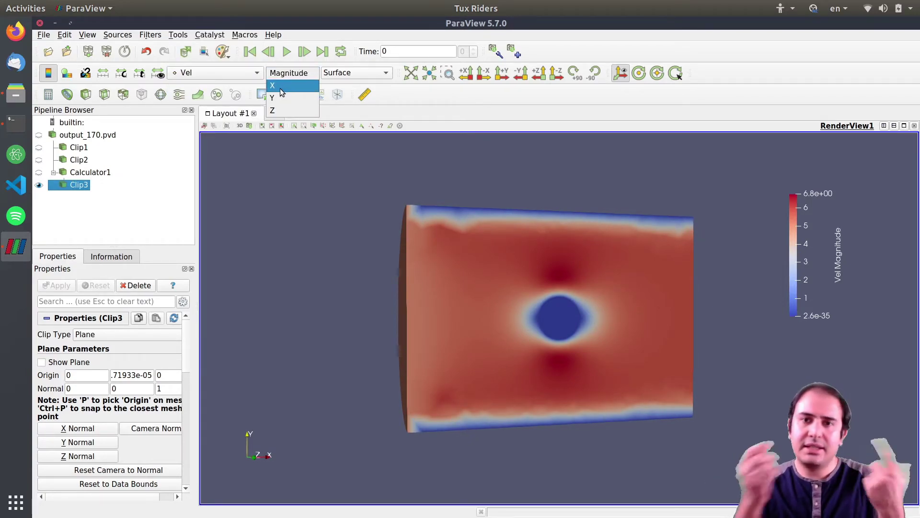
{"action": "left_click", "coordinate": [407, 93]}
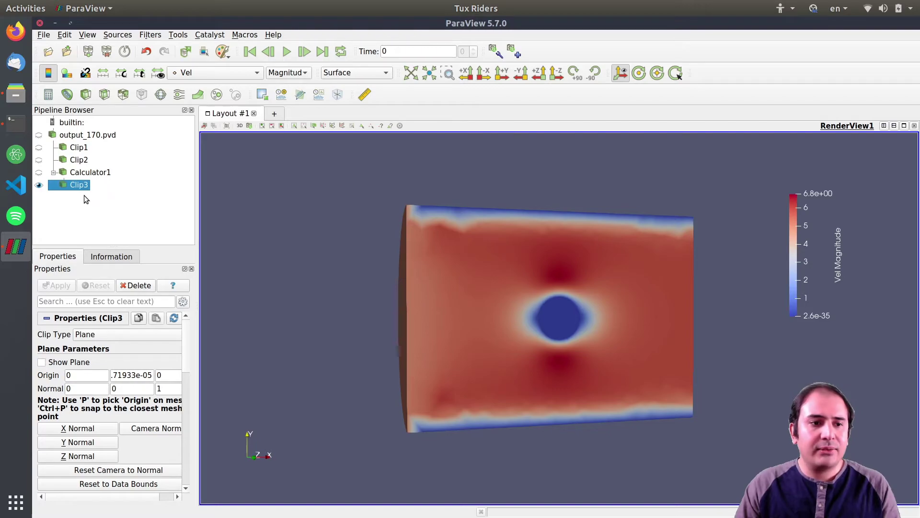
{"action": "left_click", "coordinate": [135, 287]}
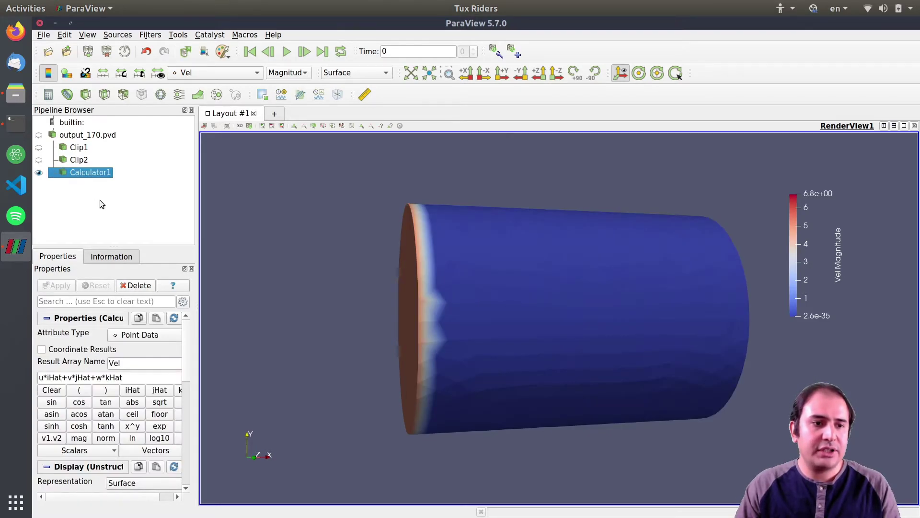
Add a Glyph filter to Calculator1, review the glyph types and keep Arrow.
{"action": "left_click", "coordinate": [160, 94]}
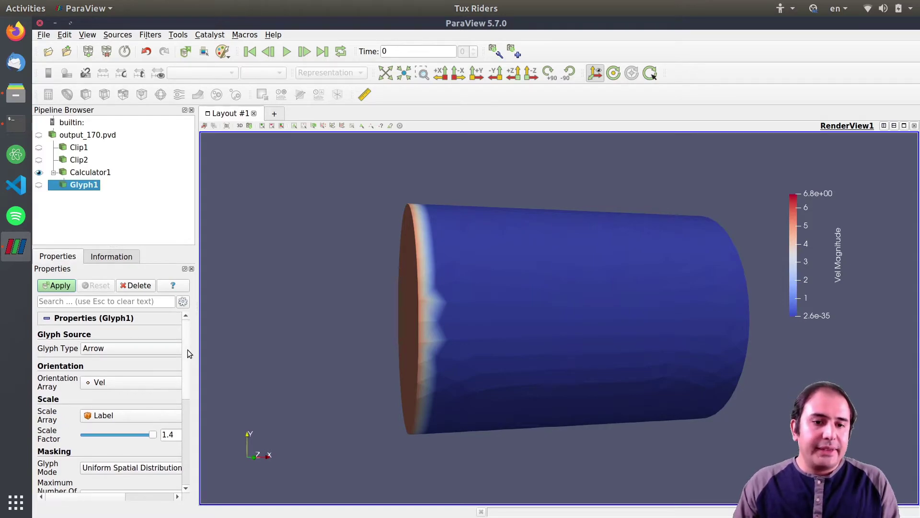
{"action": "left_click", "coordinate": [134, 348]}
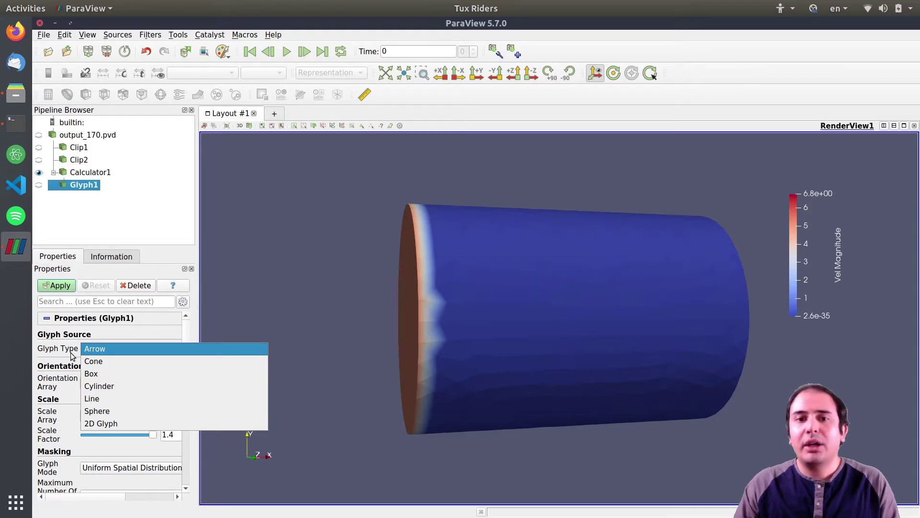
{"action": "left_click", "coordinate": [105, 349]}
{"action": "left_click", "coordinate": [131, 349]}
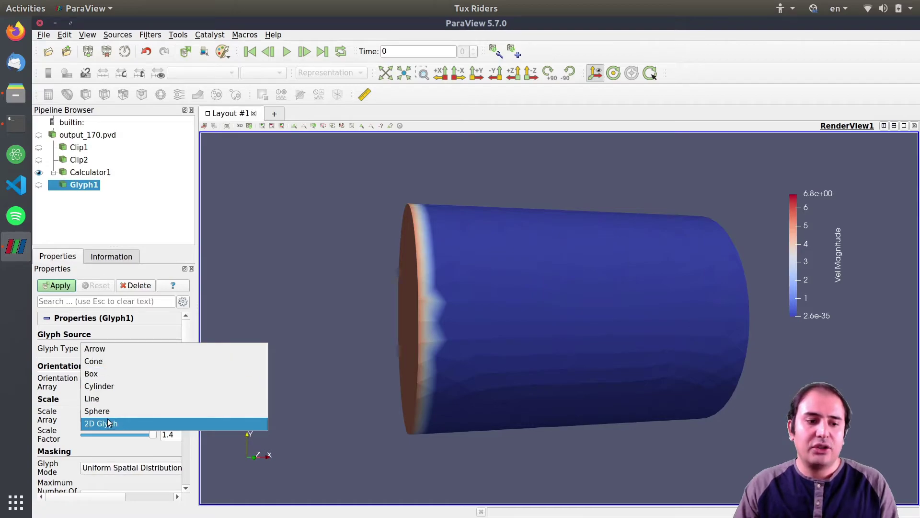
{"action": "left_click", "coordinate": [113, 349]}
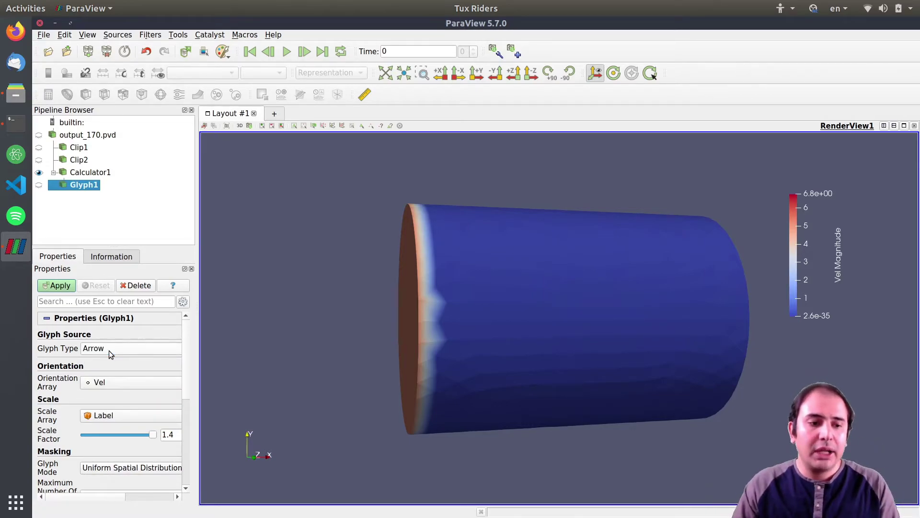
Set the glyph scale array to u and apply the Glyph filter.
{"action": "left_click_drag", "start_coordinate": [184, 370], "coordinate": [185, 388]}
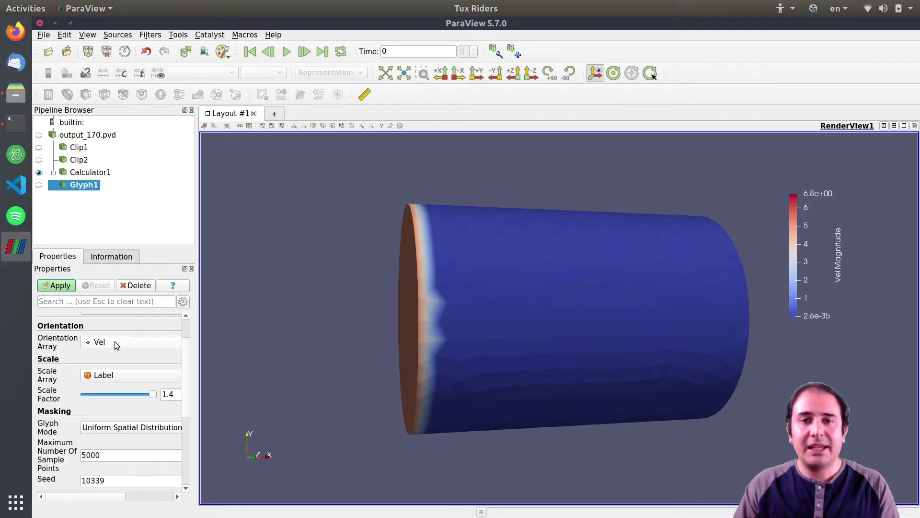
{"action": "left_click", "coordinate": [101, 375]}
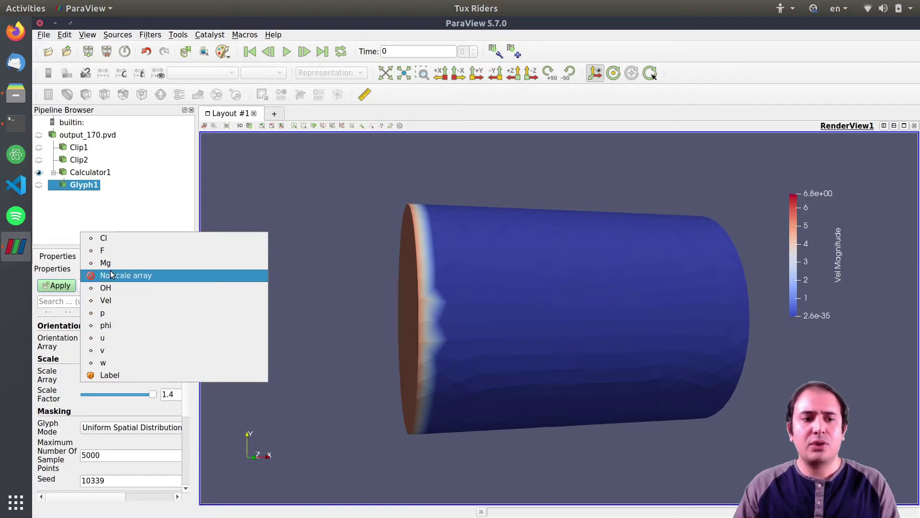
{"action": "left_click", "coordinate": [112, 338]}
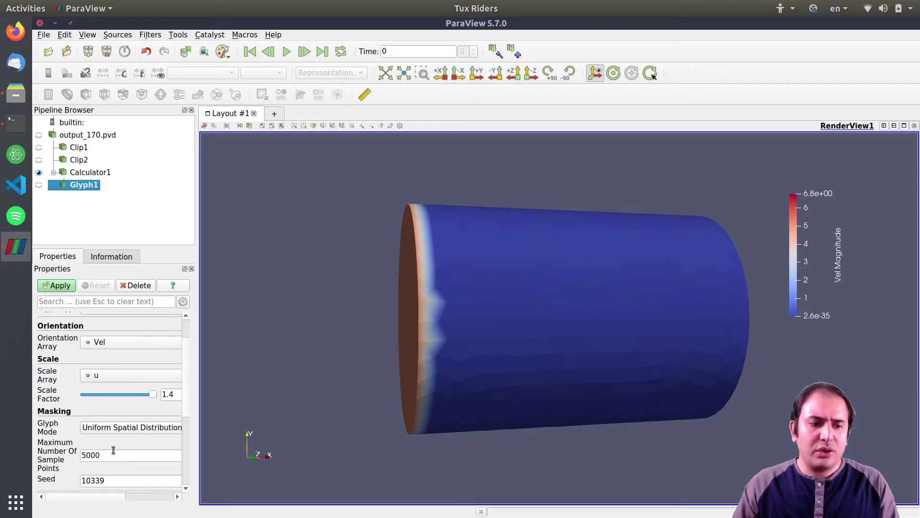
{"action": "scroll", "coordinate": [187, 395], "scroll_direction": "down", "scroll_amount": 1}
{"action": "scroll", "coordinate": [189, 410], "scroll_direction": "up", "scroll_amount": 2}
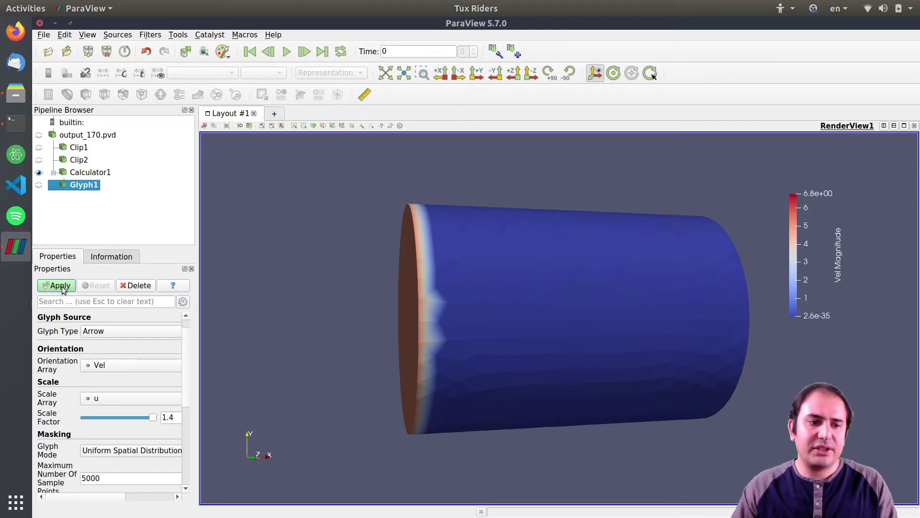
{"action": "key", "text": "Return"}
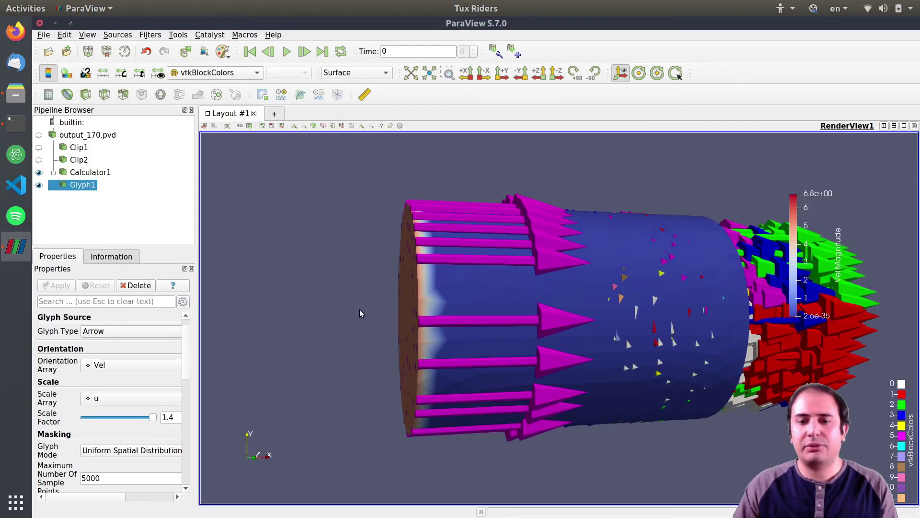
Hide Calculator1 and reset the glyph scale factor to the data-based value of 0.207042.
{"action": "left_click", "coordinate": [39, 172]}
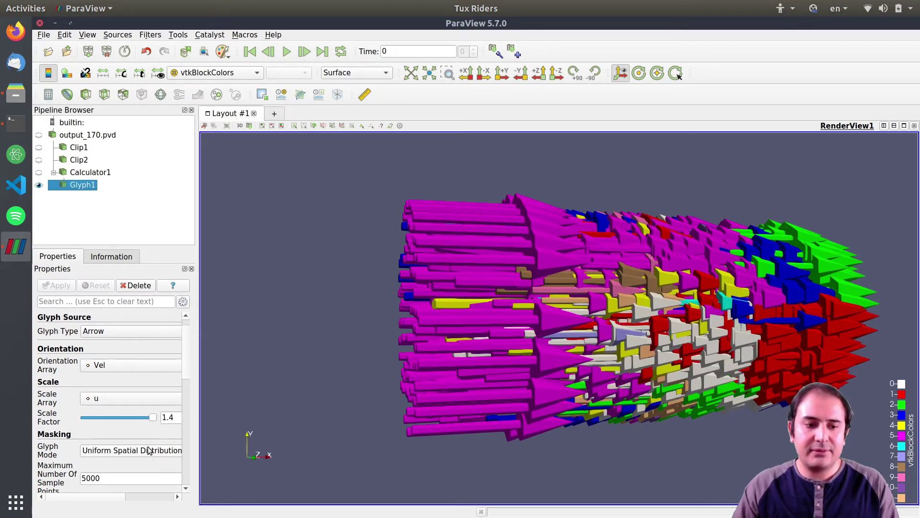
{"action": "left_click_drag", "start_coordinate": [117, 497], "coordinate": [167, 497]}
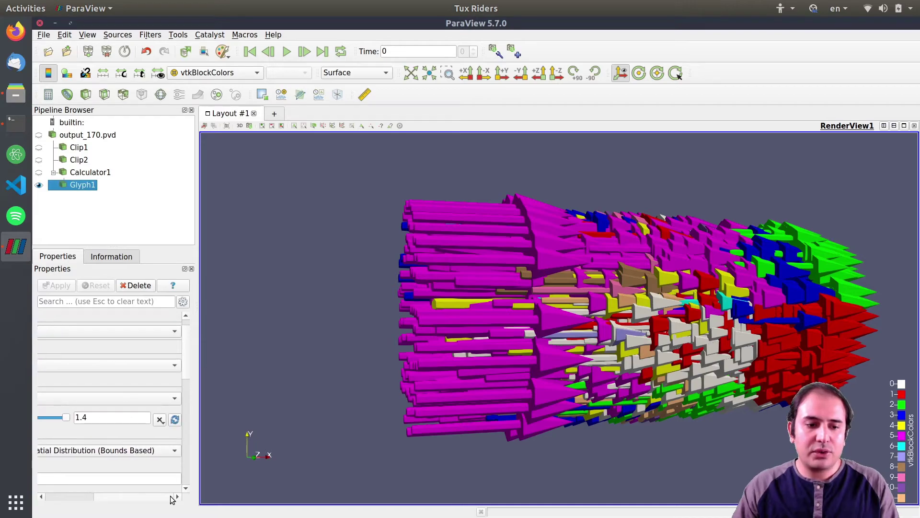
{"action": "left_click", "coordinate": [174, 419]}
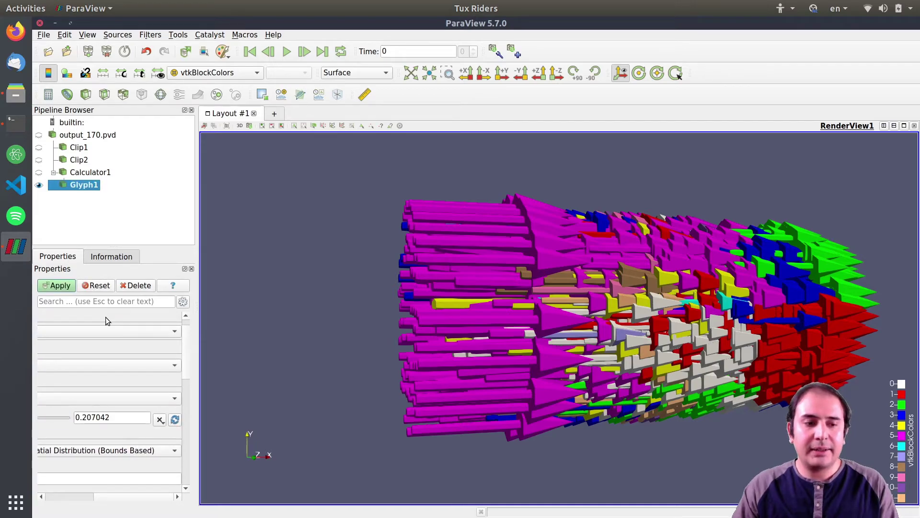
{"action": "left_click", "coordinate": [59, 286]}
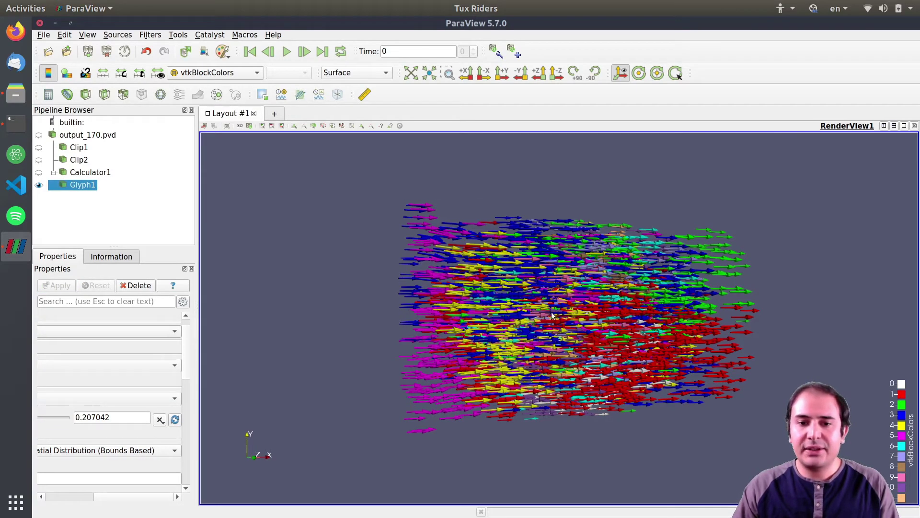
{"action": "left_click_drag", "start_coordinate": [407, 240], "coordinate": [523, 358]}
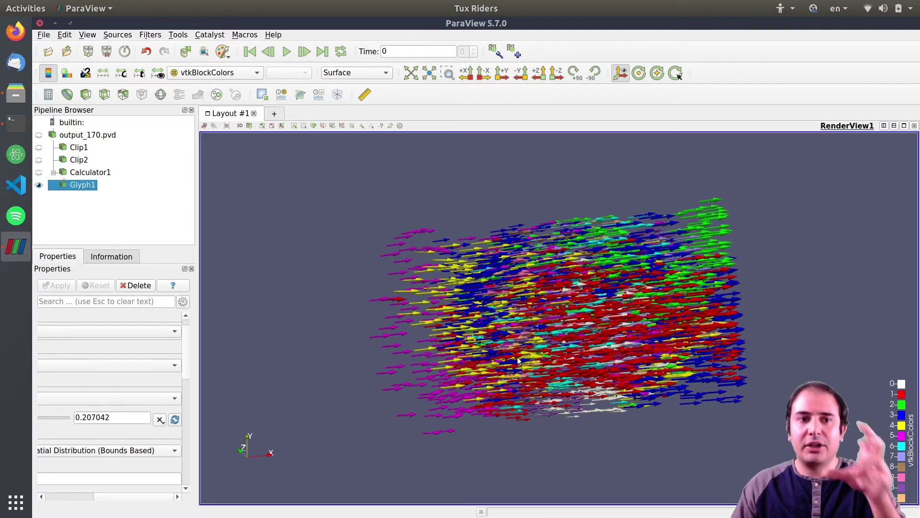
Color the Glyph1 arrows by the u velocity component.
{"action": "left_click", "coordinate": [207, 73]}
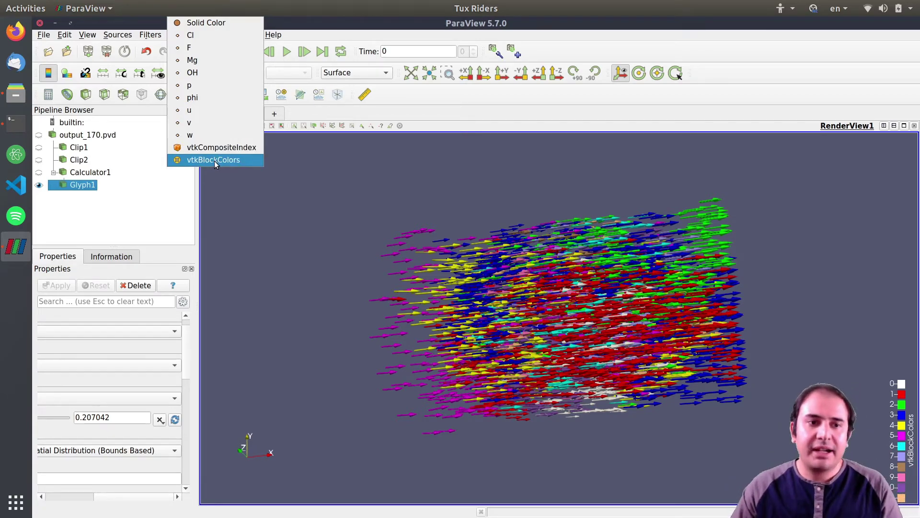
{"action": "left_click", "coordinate": [197, 111]}
{"action": "left_click_drag", "start_coordinate": [456, 268], "coordinate": [600, 343]}
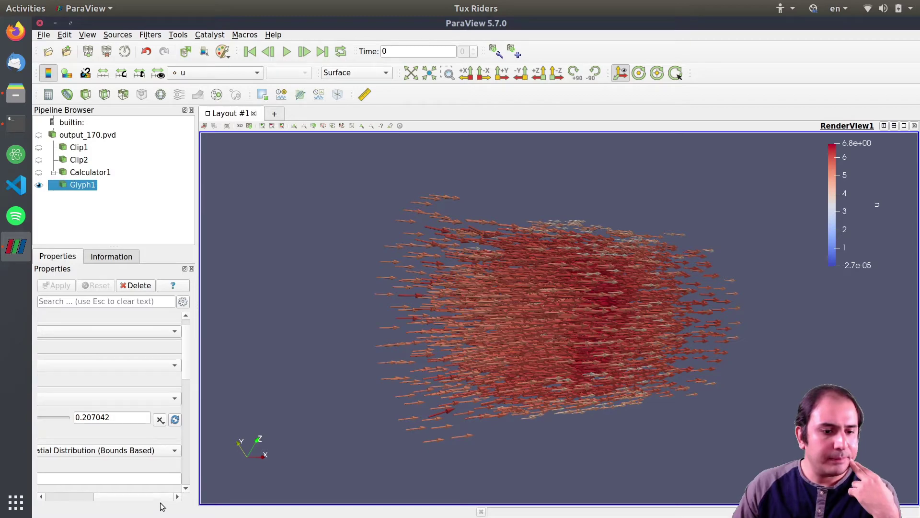
Set the Glyph1 scale factor to 0.1, apply it and inspect the smaller arrows up close.
{"action": "left_click_drag", "start_coordinate": [151, 495], "coordinate": [117, 495]}
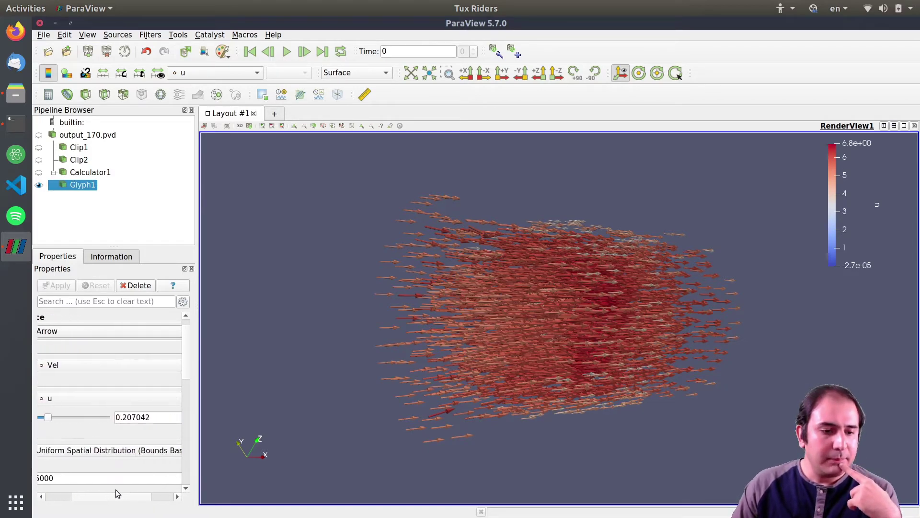
{"action": "double_click", "coordinate": [144, 418]}
{"action": "type", "text": "0.1"}
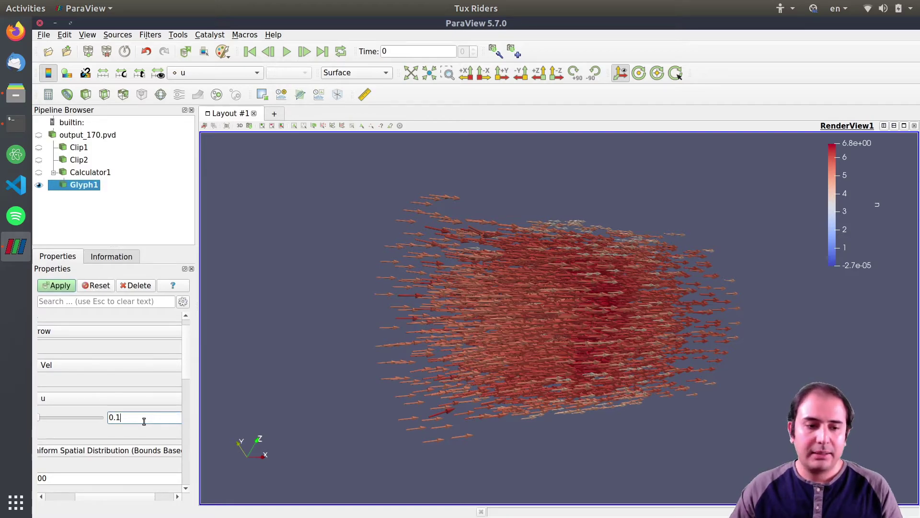
{"action": "left_click", "coordinate": [58, 286]}
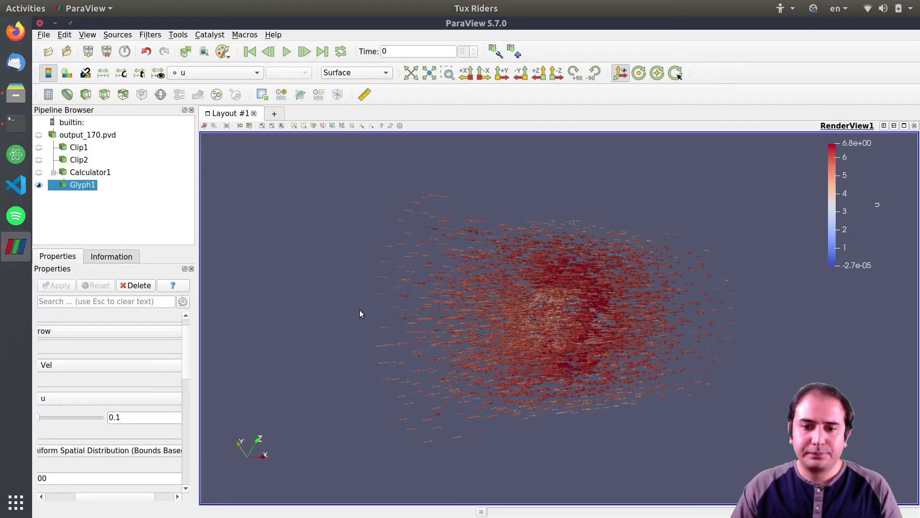
{"action": "left_click_drag", "start_coordinate": [568, 362], "coordinate": [548, 365]}
{"action": "scroll", "coordinate": [559, 323], "scroll_direction": "down", "scroll_amount": 2}
{"action": "scroll", "coordinate": [559, 323], "scroll_direction": "up", "scroll_amount": 10}
{"action": "scroll", "coordinate": [557, 322], "scroll_direction": "down", "scroll_amount": 5}
{"action": "left_click_drag", "start_coordinate": [557, 323], "coordinate": [480, 336]}
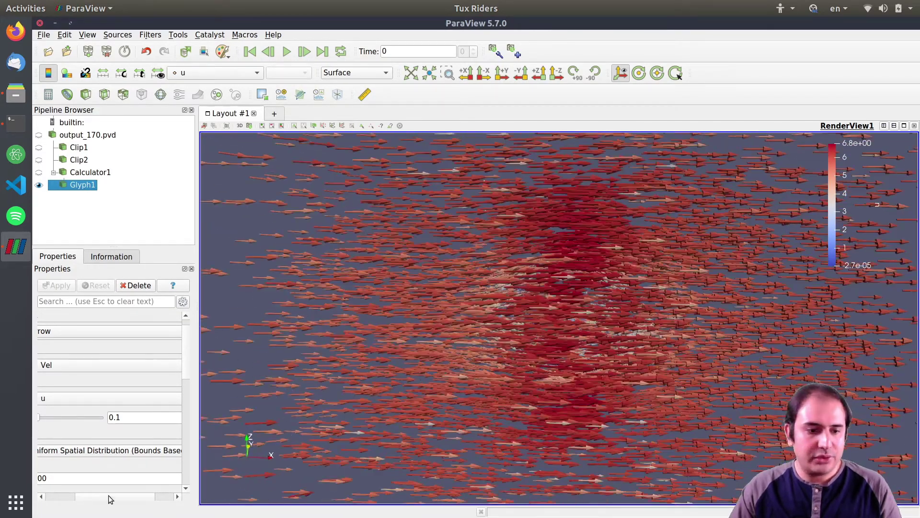
Limit Glyph1's maximum number of sample points to 1000 and apply the change.
{"action": "left_click_drag", "start_coordinate": [116, 496], "coordinate": [58, 495]}
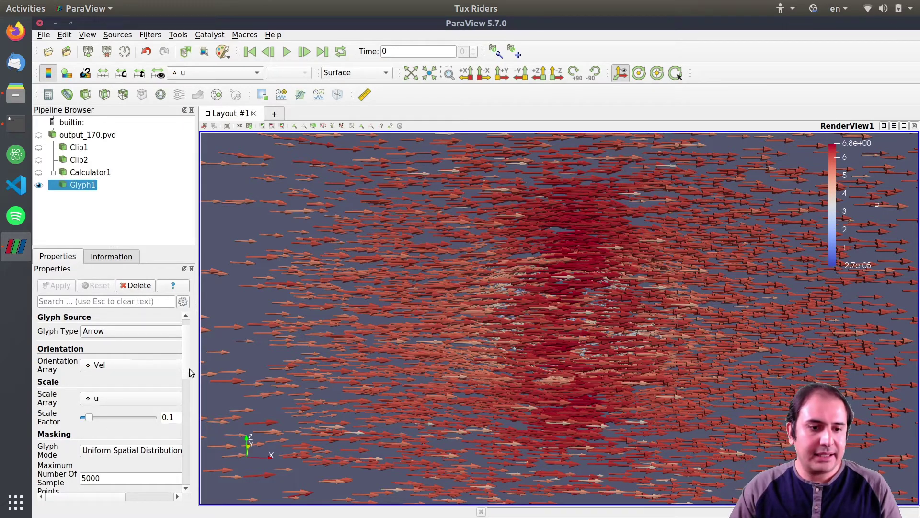
{"action": "left_click_drag", "start_coordinate": [189, 373], "coordinate": [191, 392]}
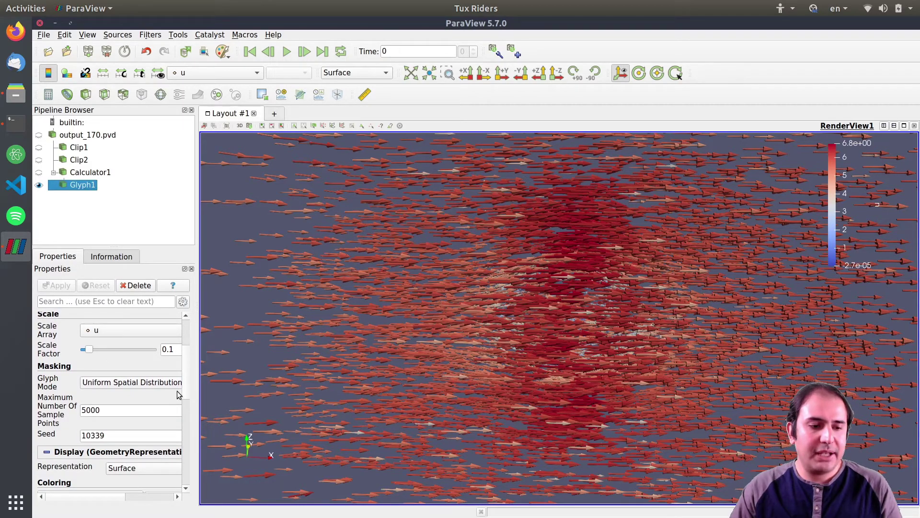
{"action": "double_click", "coordinate": [113, 409]}
{"action": "type", "text": "1000"}
{"action": "left_click", "coordinate": [57, 285]}
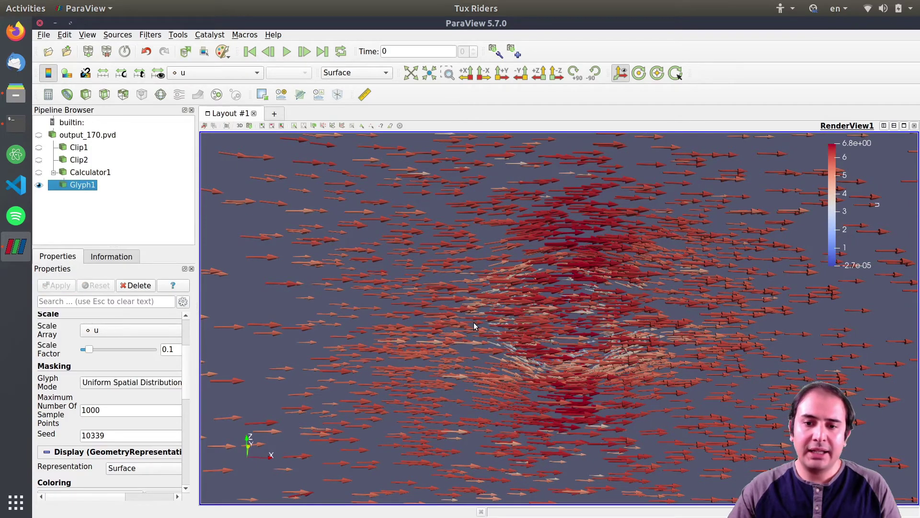
{"action": "left_click_drag", "start_coordinate": [568, 303], "coordinate": [595, 311]}
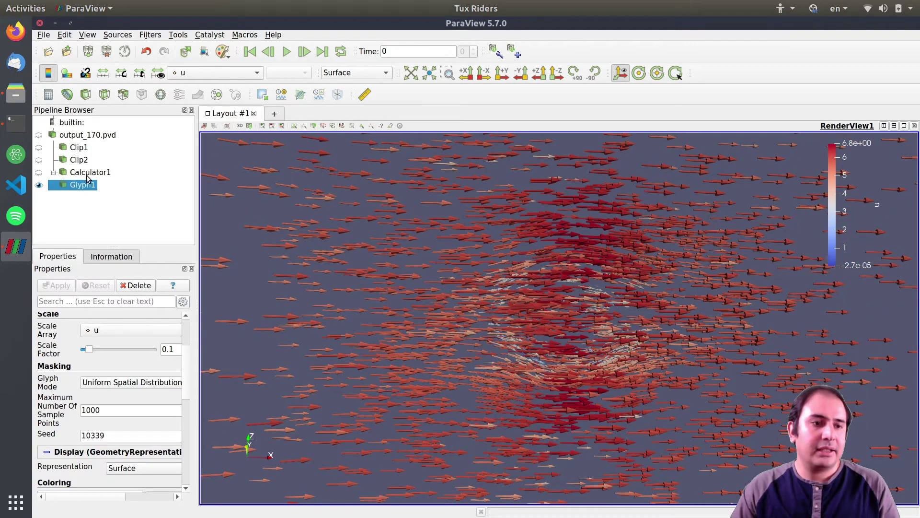
Show Clip1 together with the Glyph1 arrows, keeping output_170.pvd hidden.
{"action": "left_click", "coordinate": [39, 136]}
{"action": "left_click", "coordinate": [39, 136]}
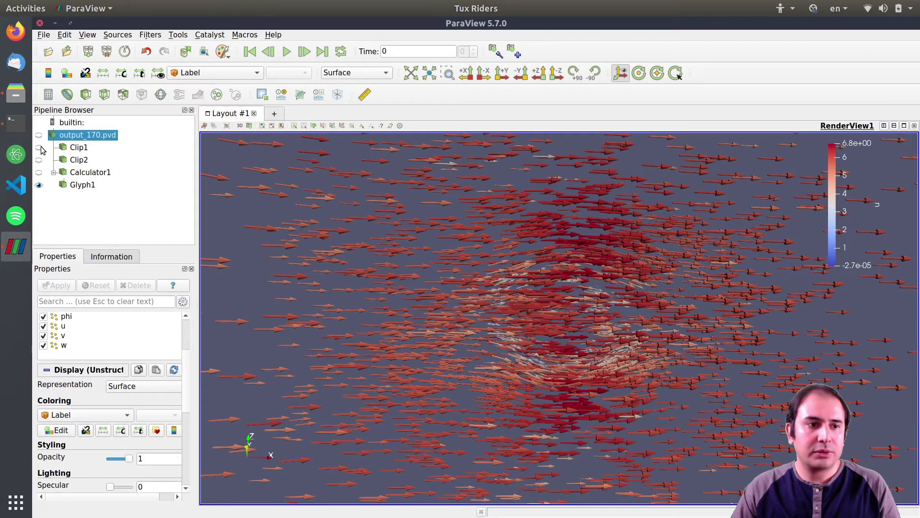
{"action": "left_click", "coordinate": [39, 148]}
{"action": "left_click_drag", "start_coordinate": [551, 314], "coordinate": [556, 343]}
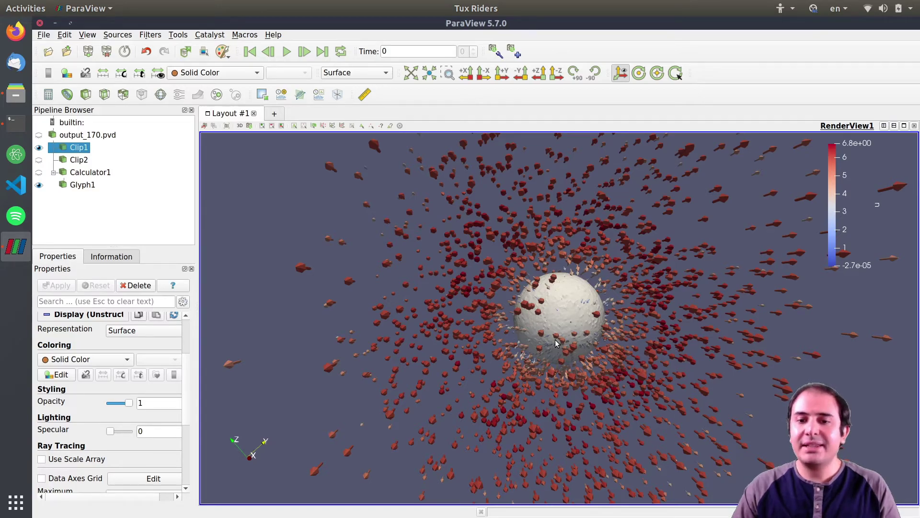
{"action": "left_click_drag", "start_coordinate": [544, 332], "coordinate": [585, 312]}
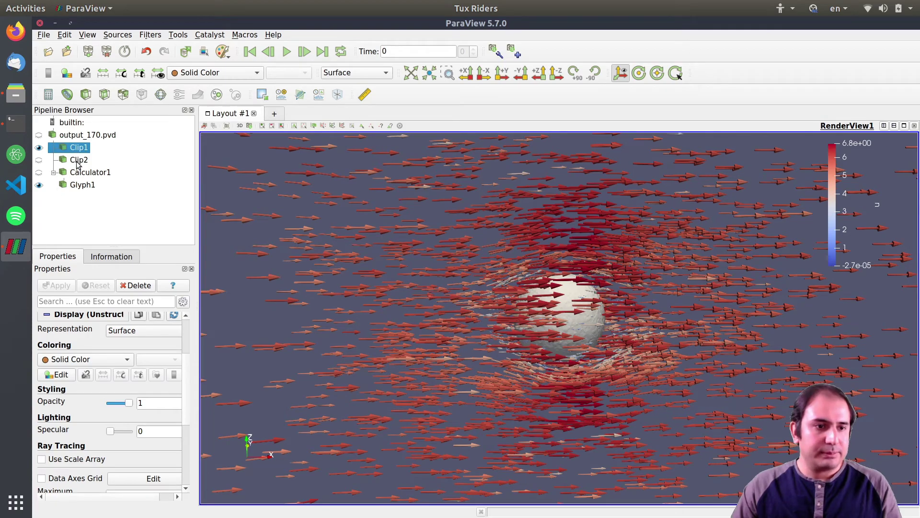
Show the Clip2 section together with Clip1 and the Glyph1 arrows.
{"action": "left_click", "coordinate": [77, 161]}
{"action": "left_click", "coordinate": [39, 159]}
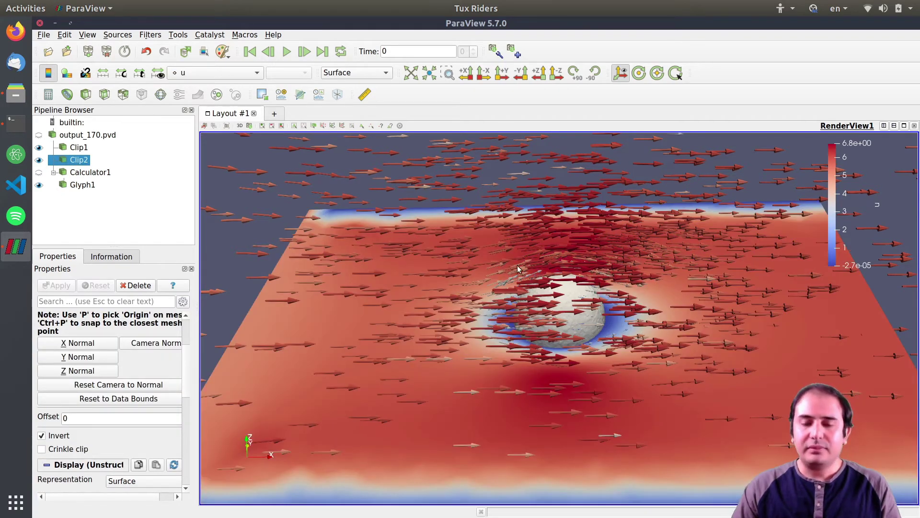
{"action": "mouse_move", "coordinate": [564, 262]}
{"action": "left_mouse_down"}
{"action": "mouse_move", "coordinate": [562, 280]}
{"action": "mouse_move", "coordinate": [559, 249]}
{"action": "left_mouse_up"}
Color Clip2 by Mg and inspect the distribution around the sphere.
{"action": "left_click", "coordinate": [213, 72]}
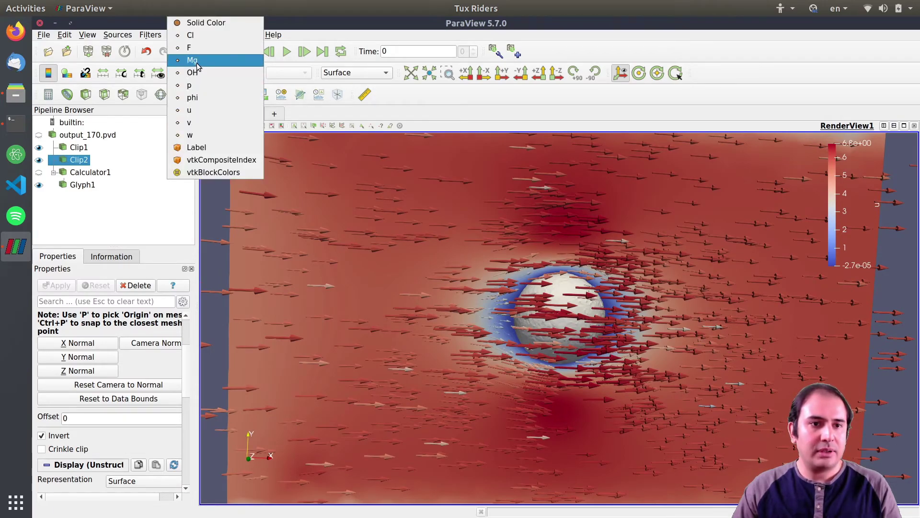
{"action": "left_click", "coordinate": [202, 59]}
{"action": "mouse_move", "coordinate": [522, 274]}
{"action": "left_mouse_down"}
{"action": "mouse_move", "coordinate": [499, 271]}
{"action": "mouse_move", "coordinate": [522, 265]}
{"action": "left_mouse_up"}
{"action": "right_click_drag", "start_coordinate": [555, 275], "coordinate": [585, 324]}
{"action": "left_click_drag", "start_coordinate": [585, 324], "coordinate": [551, 311]}
{"action": "left_click_drag", "start_coordinate": [571, 350], "coordinate": [614, 368]}
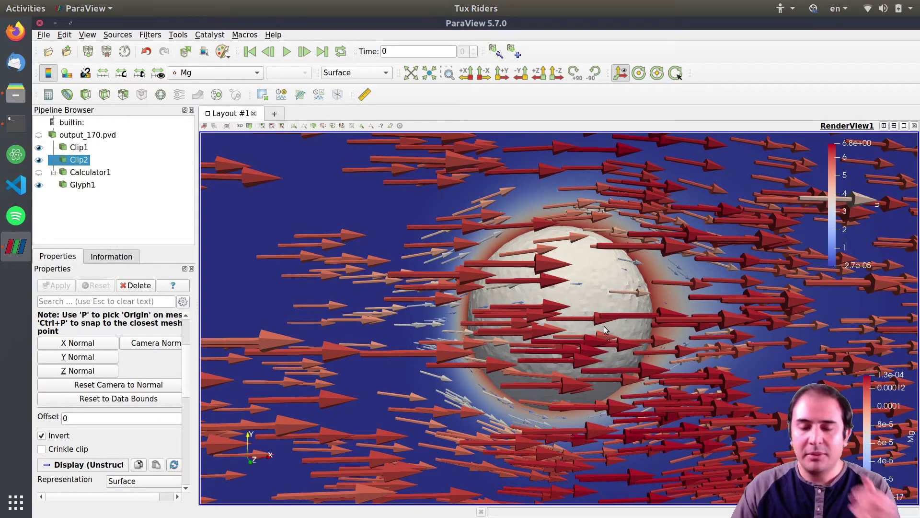
{"action": "left_click_drag", "start_coordinate": [609, 332], "coordinate": [580, 328]}
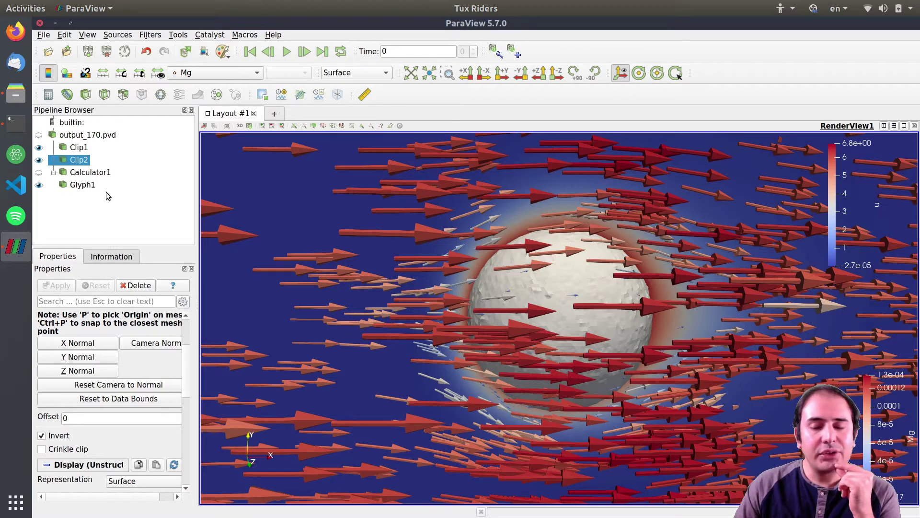
{"action": "left_click_drag", "start_coordinate": [606, 355], "coordinate": [592, 317]}
{"action": "scroll", "coordinate": [626, 335], "scroll_direction": "down", "scroll_amount": 5}
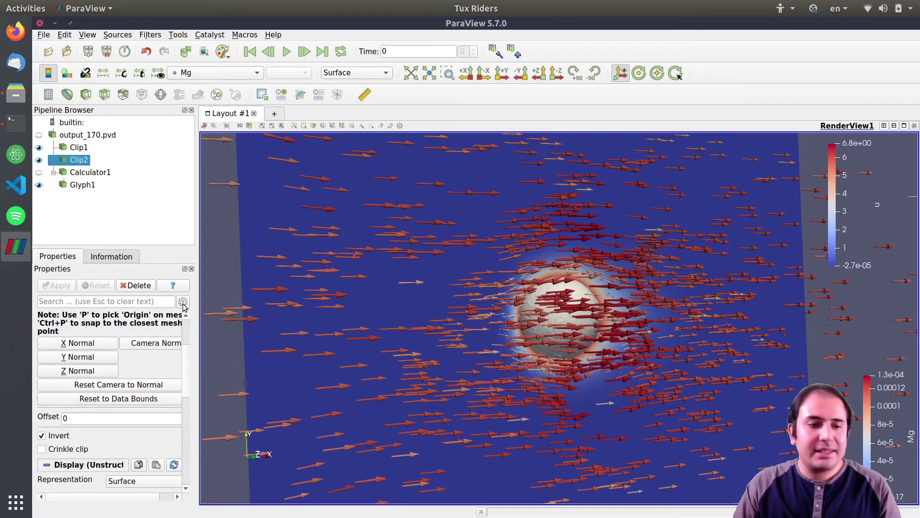
Set Glyph1's scale array to No scale array and apply the change.
{"action": "left_click", "coordinate": [81, 186]}
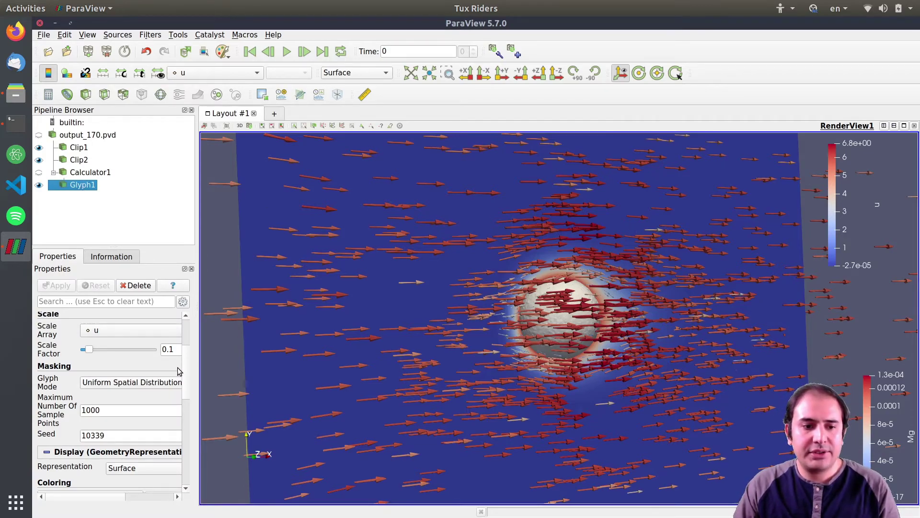
{"action": "left_click_drag", "start_coordinate": [185, 373], "coordinate": [187, 342]}
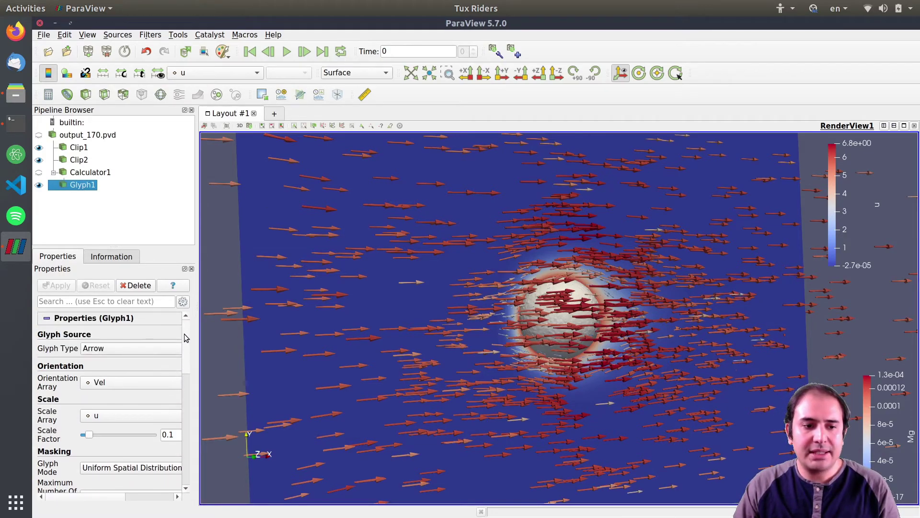
{"action": "left_click", "coordinate": [118, 421]}
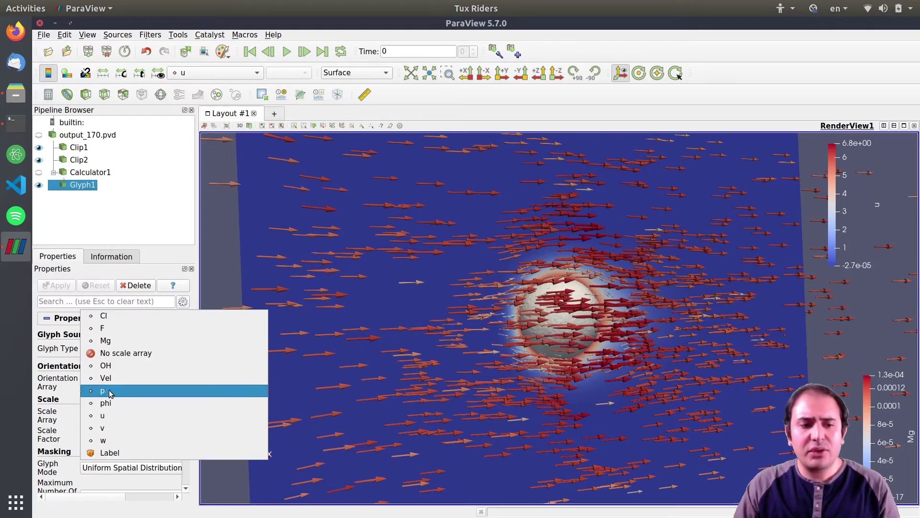
{"action": "left_click", "coordinate": [110, 357]}
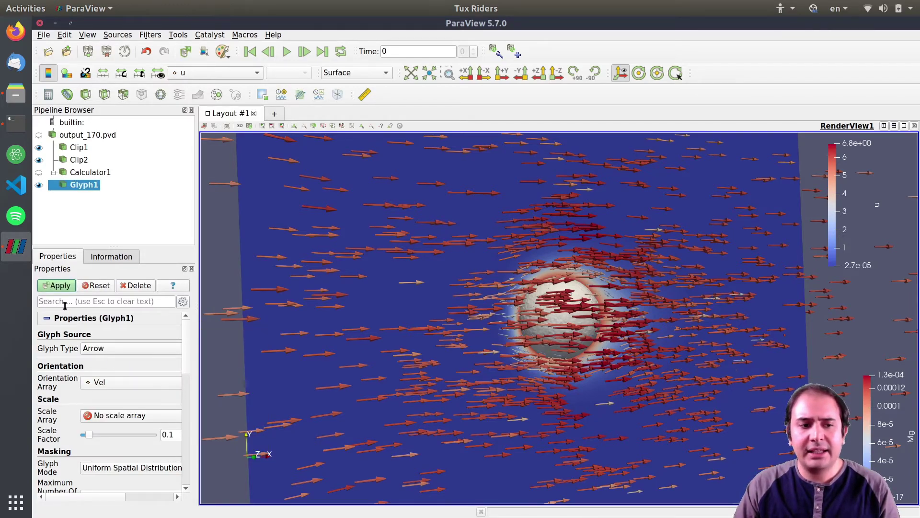
{"action": "left_click", "coordinate": [64, 288]}
{"action": "scroll", "coordinate": [545, 283], "scroll_direction": "down", "scroll_amount": 3}
{"action": "scroll", "coordinate": [551, 290], "scroll_direction": "up", "scroll_amount": 3}
{"action": "scroll", "coordinate": [555, 294], "scroll_direction": "up", "scroll_amount": 3}
{"action": "scroll", "coordinate": [555, 293], "scroll_direction": "down", "scroll_amount": 3}
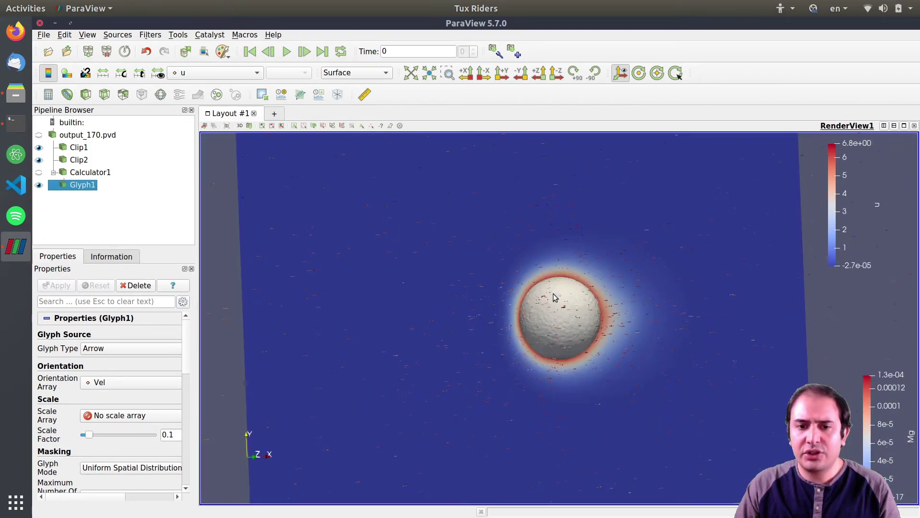
Set the Glyph1 scale factor to 0.3, apply it and inspect the arrows around the sphere.
{"action": "left_click", "coordinate": [176, 433]}
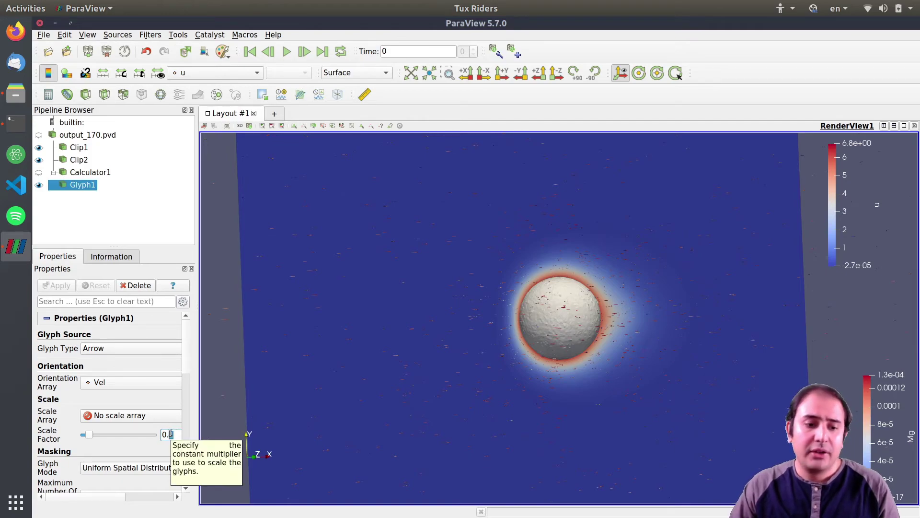
{"action": "key", "text": "BackSpace"}
{"action": "type", "text": "3"}
{"action": "left_click", "coordinate": [54, 289]}
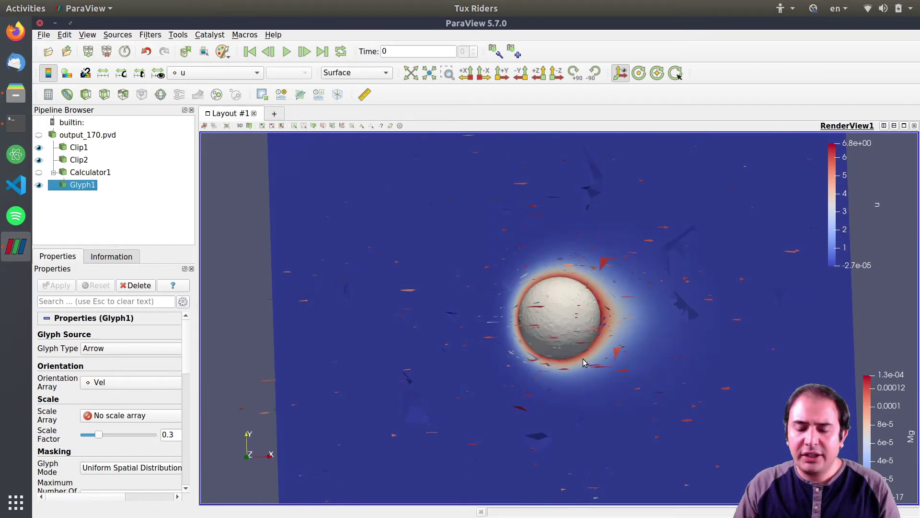
{"action": "scroll", "coordinate": [595, 361], "scroll_direction": "up", "scroll_amount": 5}
{"action": "scroll", "coordinate": [563, 321], "scroll_direction": "up", "scroll_amount": 2}
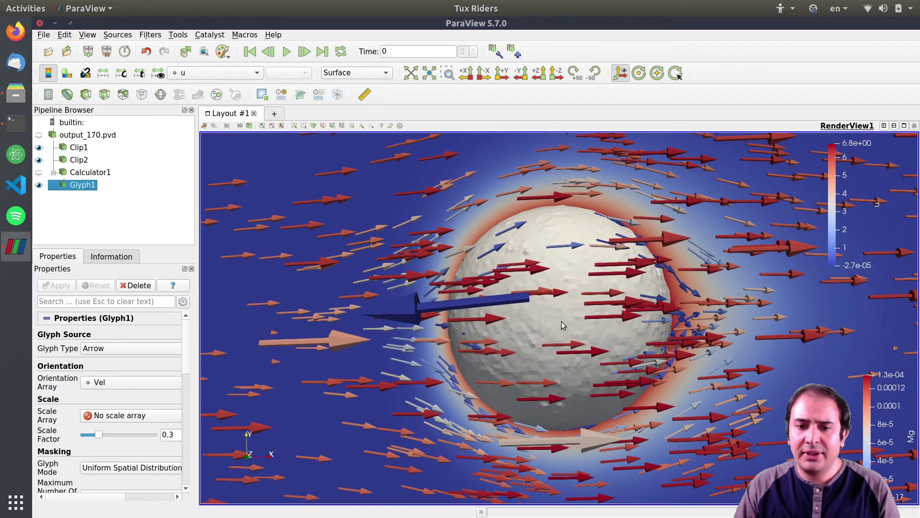
{"action": "scroll", "coordinate": [559, 303], "scroll_direction": "up", "scroll_amount": 2}
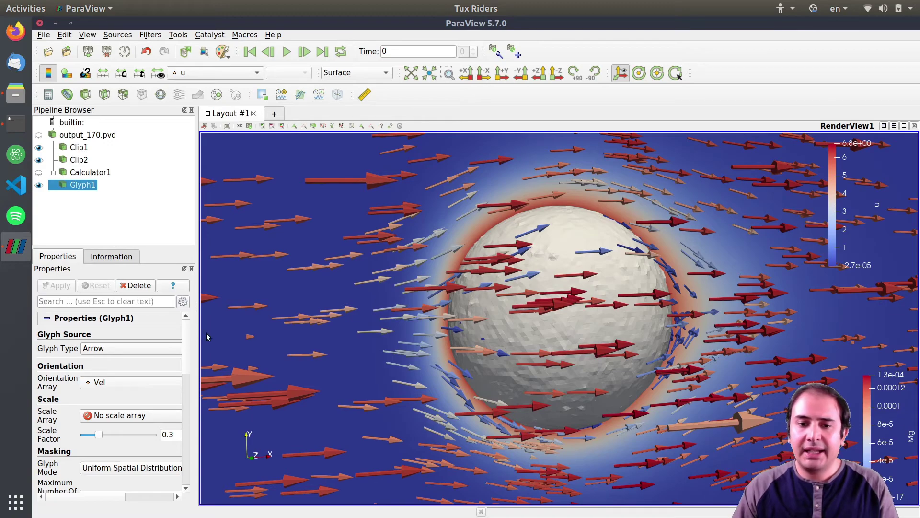
{"action": "left_click_drag", "start_coordinate": [399, 366], "coordinate": [408, 364]}
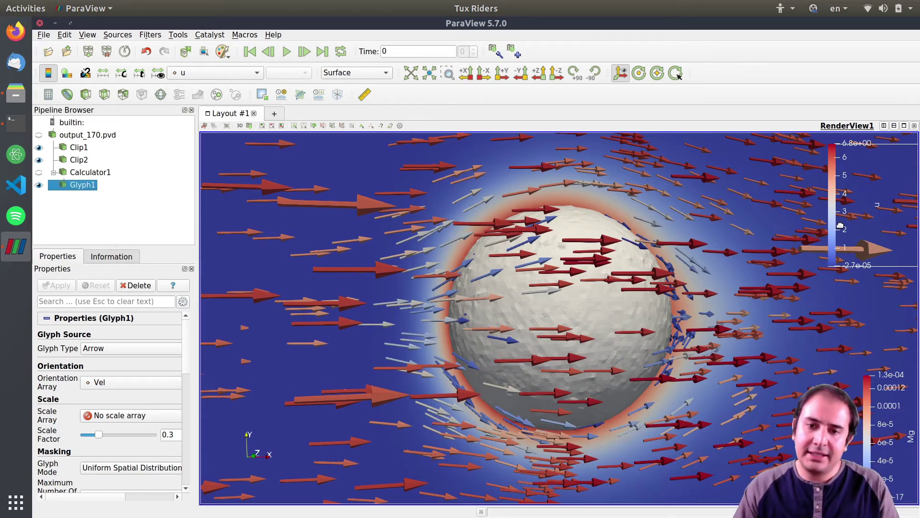
{"action": "scroll", "coordinate": [526, 297], "scroll_direction": "down", "scroll_amount": 5}
{"action": "scroll", "coordinate": [526, 297], "scroll_direction": "up", "scroll_amount": 5}
{"action": "left_click_drag", "start_coordinate": [526, 297], "coordinate": [540, 309]}
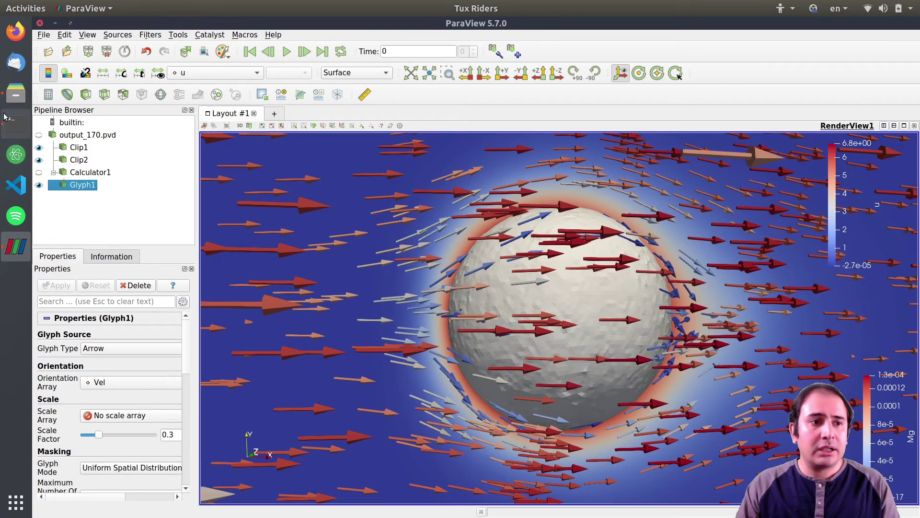
View the reference images flow-2.png and flow-1.png in the fluid_flow_convection folder, then return to ParaView.
{"action": "left_click", "coordinate": [16, 93]}
{"action": "left_click", "coordinate": [317, 115]}
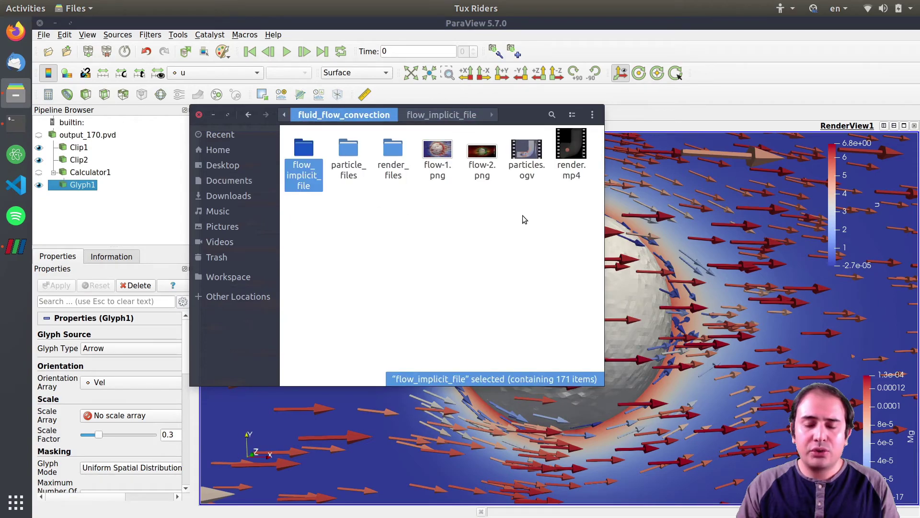
{"action": "double_click", "coordinate": [481, 155]}
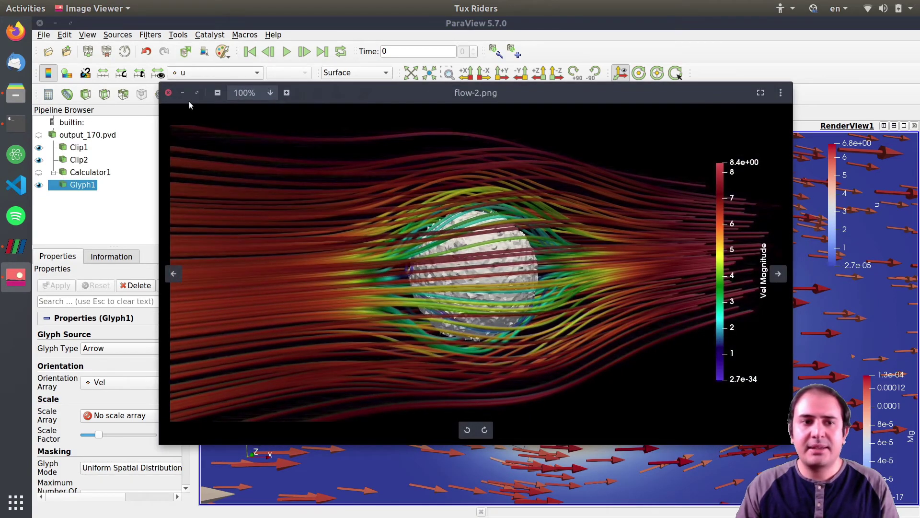
{"action": "left_click", "coordinate": [168, 93]}
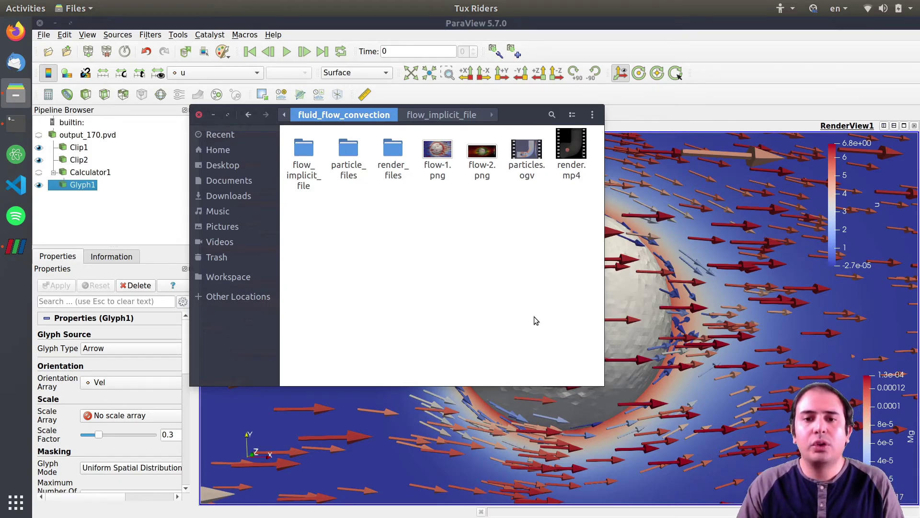
{"action": "left_click", "coordinate": [436, 159]}
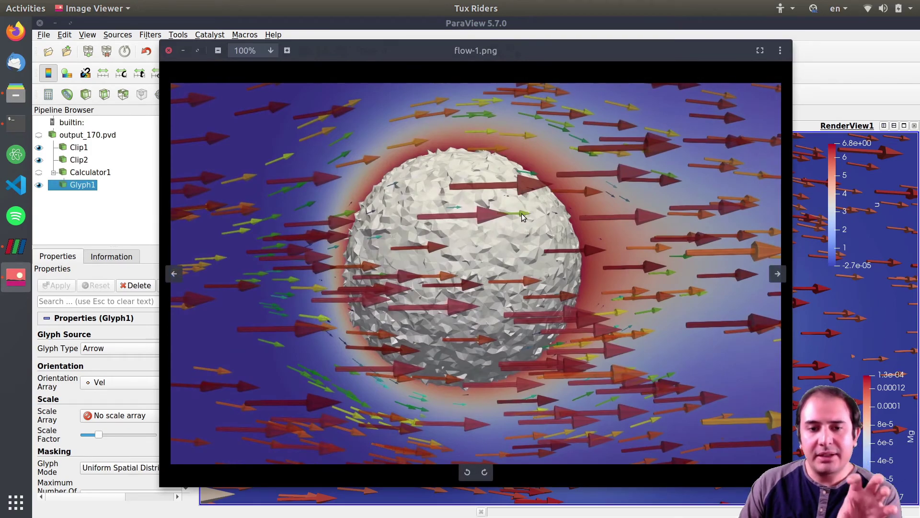
{"action": "left_click", "coordinate": [169, 51]}
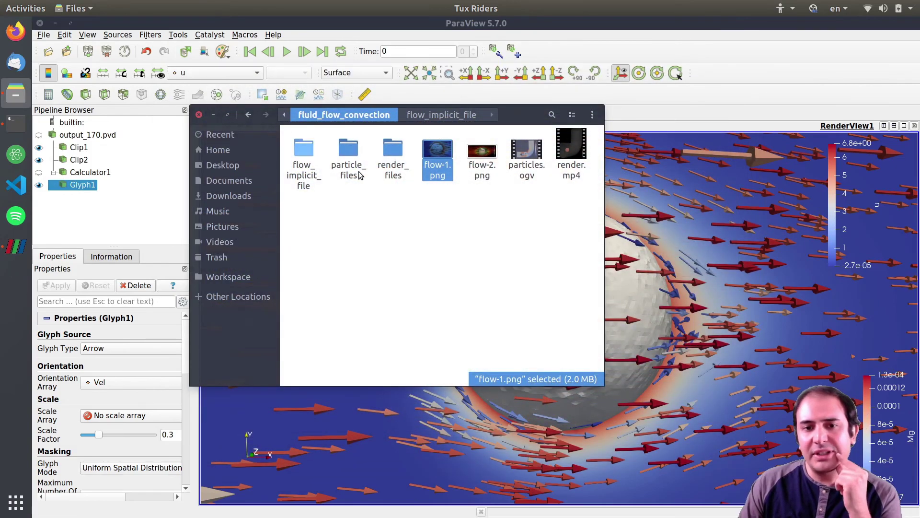
{"action": "double_click", "coordinate": [440, 148]}
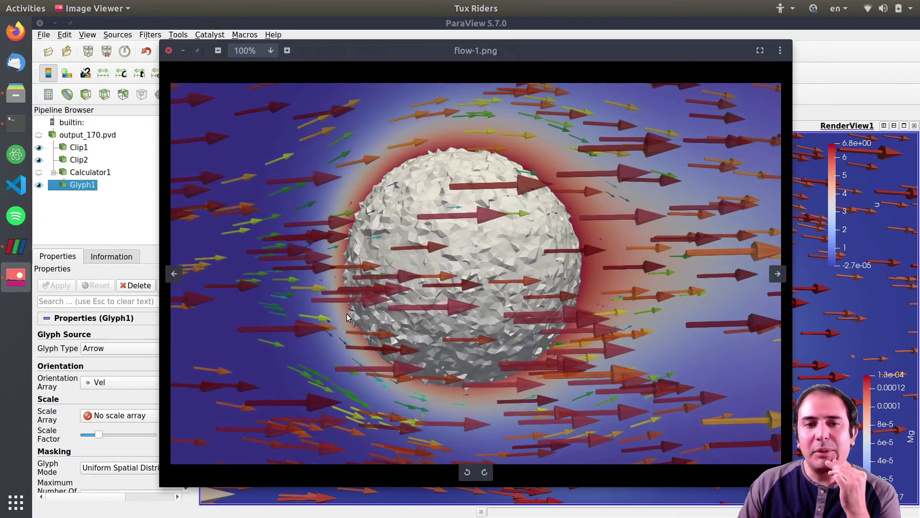
{"action": "left_click", "coordinate": [168, 50]}
{"action": "left_click", "coordinate": [687, 97]}
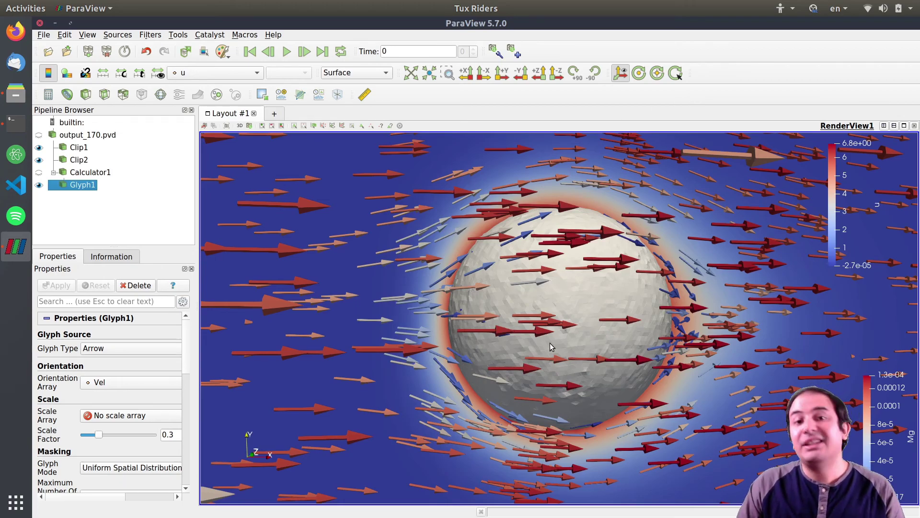
Lower the opacity of Glyph1 to slightly under half to make the arrows semi-transparent.
{"action": "left_click_drag", "start_coordinate": [563, 300], "coordinate": [524, 239]}
{"action": "scroll", "coordinate": [188, 330], "scroll_direction": "down", "scroll_amount": 1}
{"action": "left_click_drag", "start_coordinate": [187, 331], "coordinate": [186, 374]}
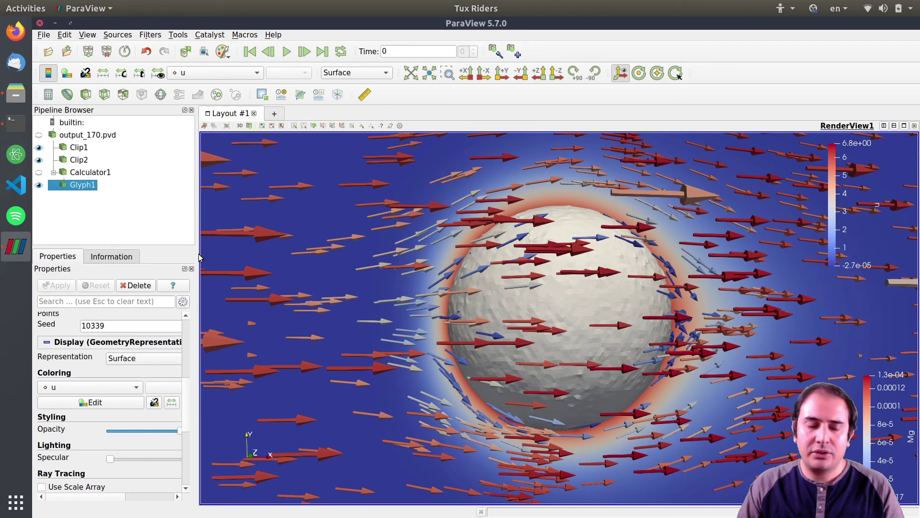
{"action": "left_click_drag", "start_coordinate": [188, 392], "coordinate": [185, 413]}
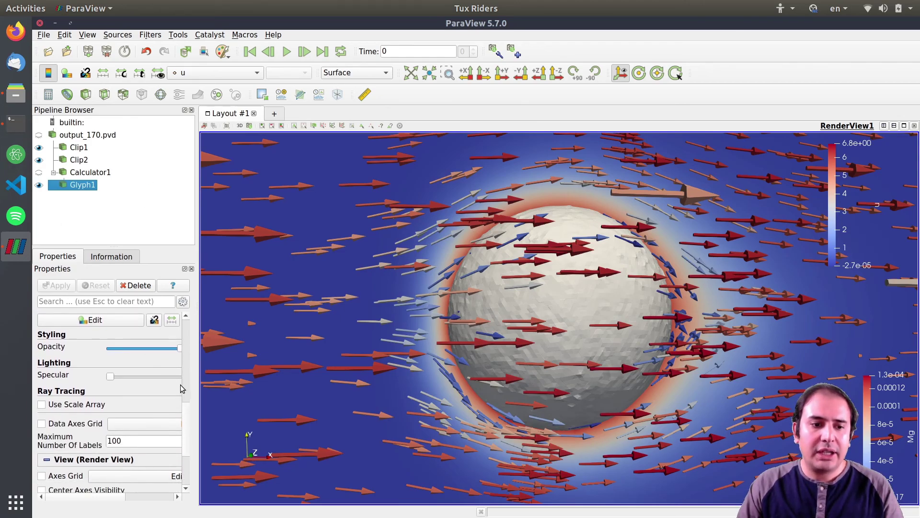
{"action": "left_click_drag", "start_coordinate": [181, 353], "coordinate": [159, 357]}
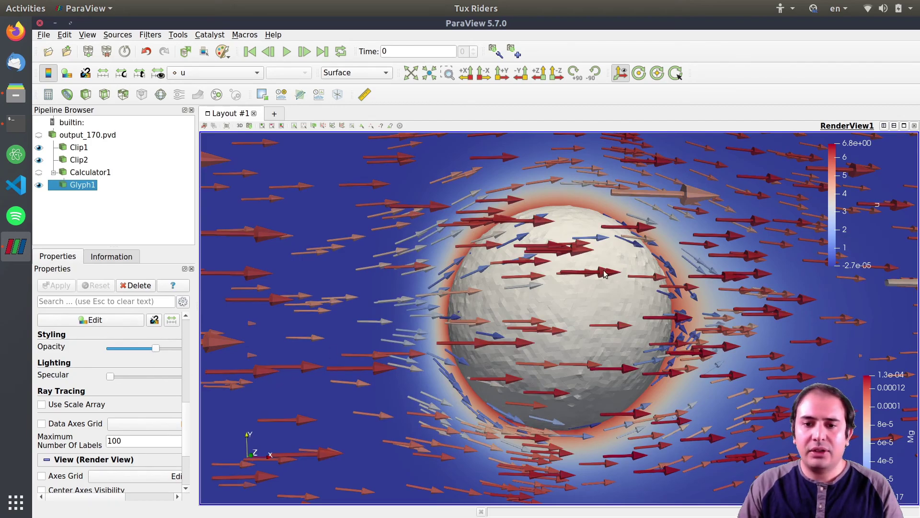
{"action": "left_click_drag", "start_coordinate": [157, 355], "coordinate": [139, 353]}
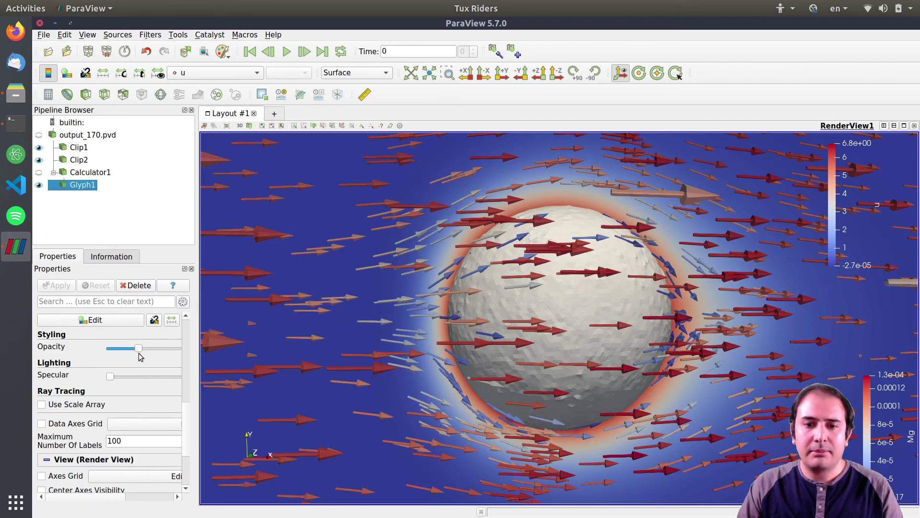
{"action": "mouse_move", "coordinate": [498, 319]}
{"action": "left_mouse_down"}
{"action": "mouse_move", "coordinate": [512, 312]}
{"action": "mouse_move", "coordinate": [502, 325]}
{"action": "left_mouse_up"}
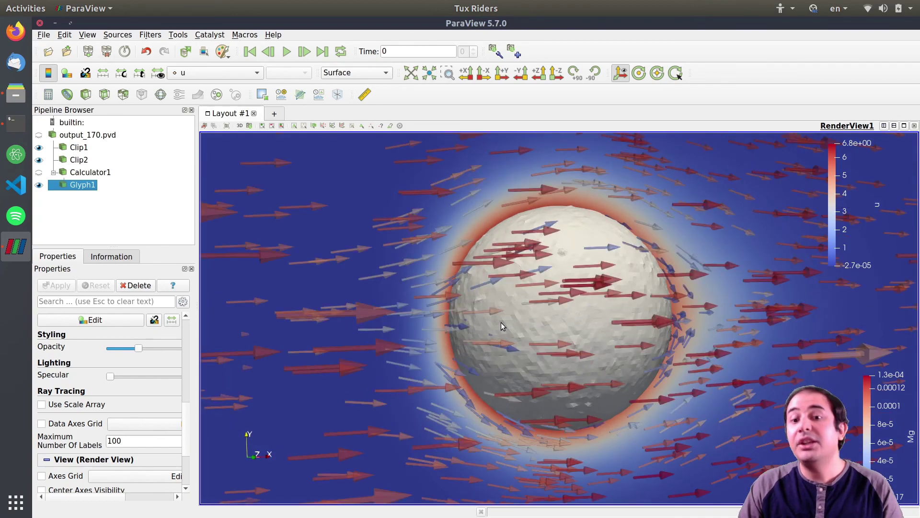